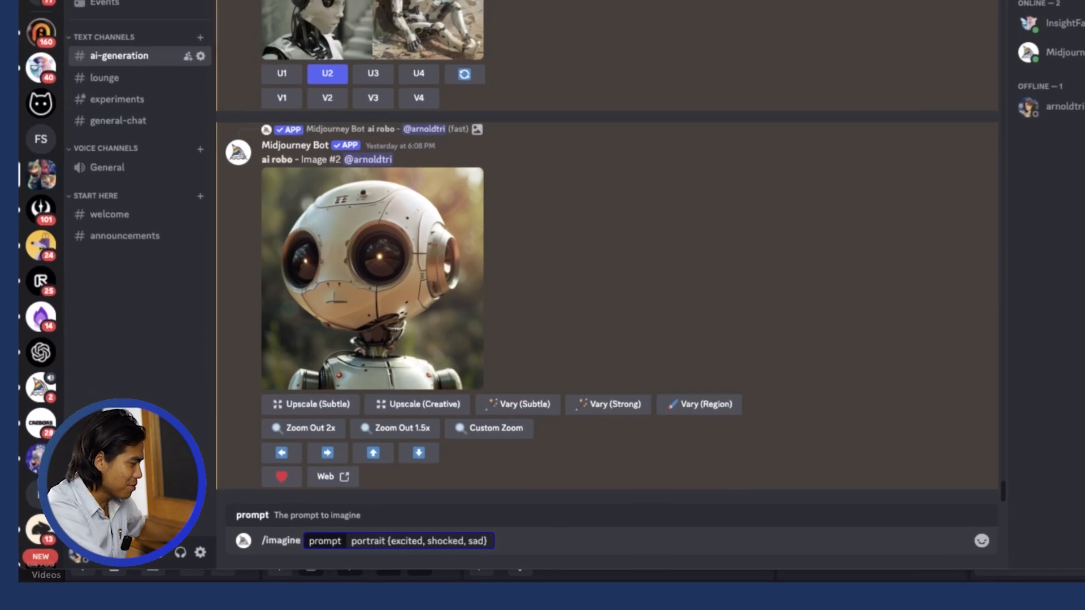
# Complete the imagine prompt as "portrait {excited, shocked, sad} Asian man in suit" and approve generating its three prompts
pyautogui.write('Asian')
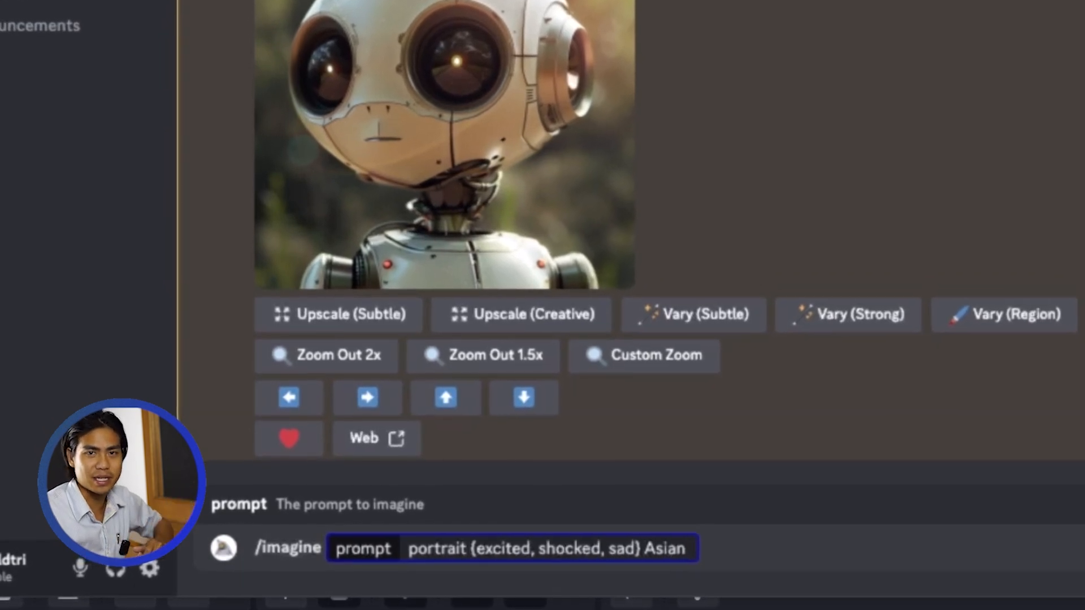
pyautogui.write('man')
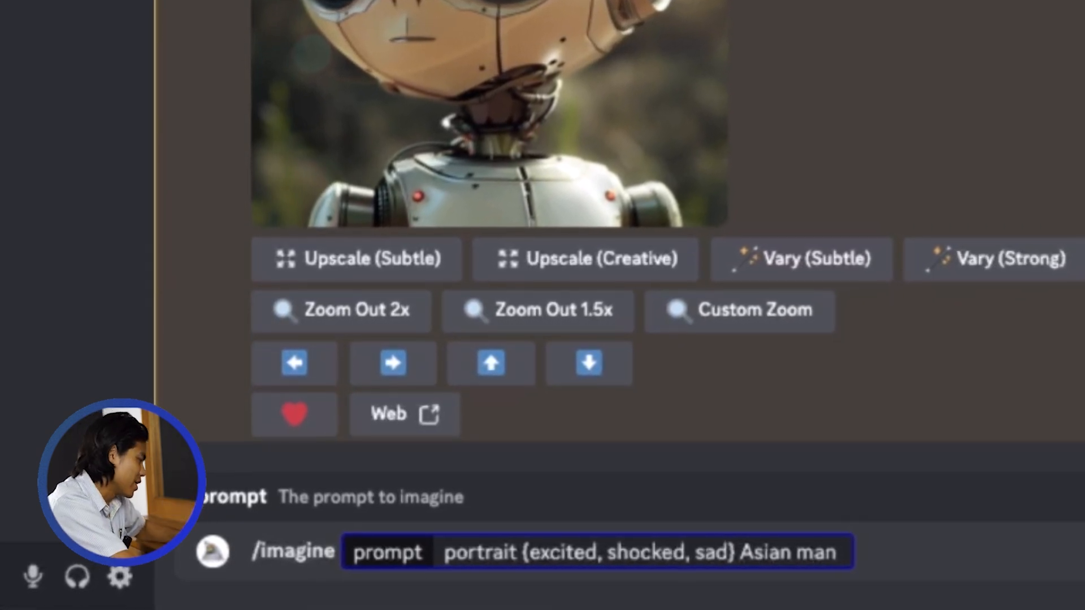
pyautogui.write('in suit')
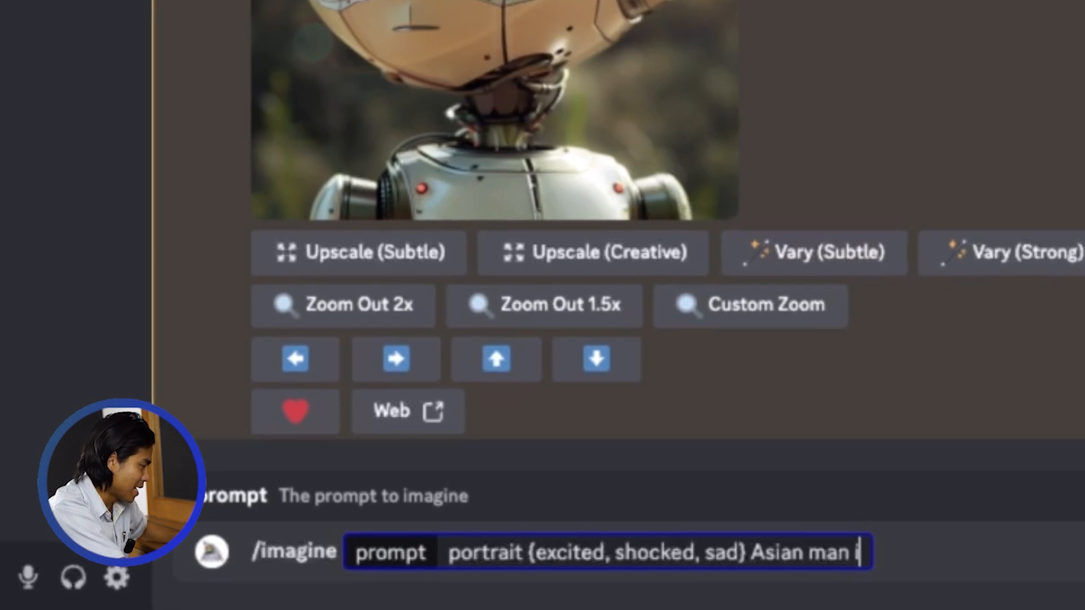
pyautogui.press('Return')
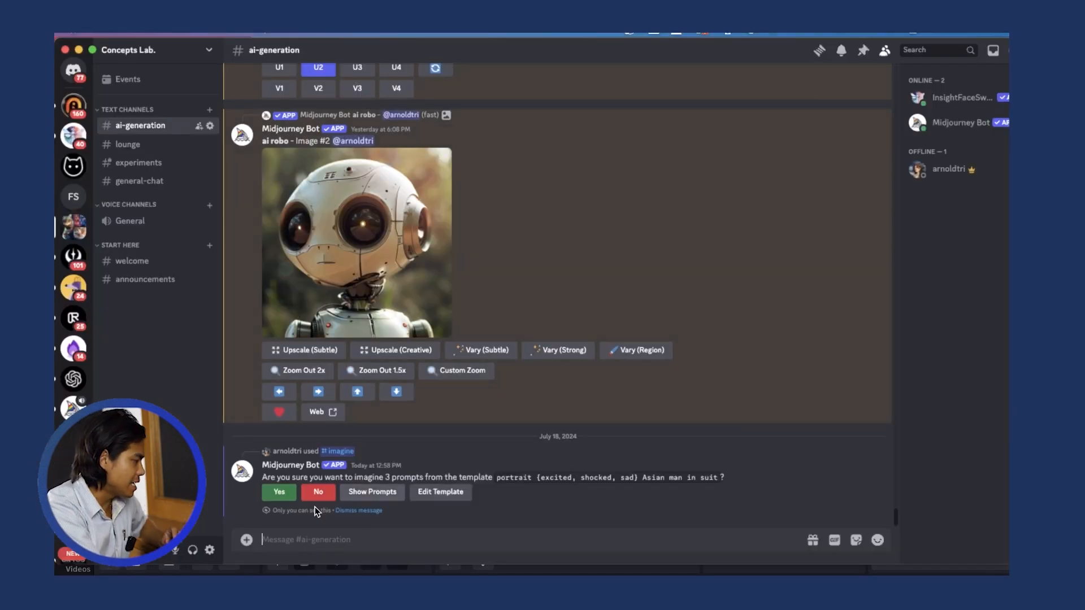
pyautogui.click(279, 492)
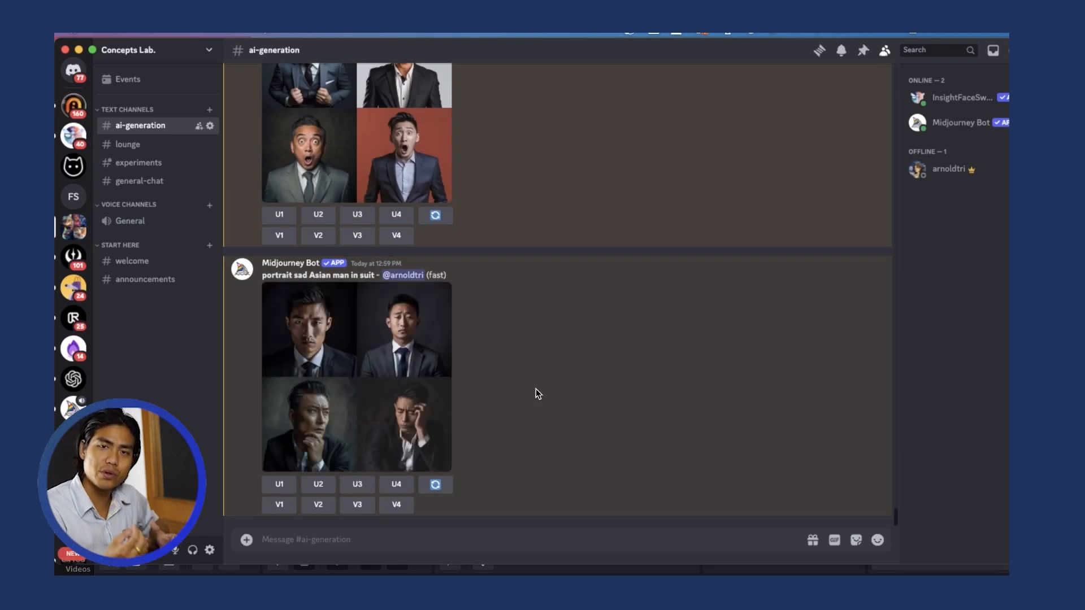
# Review the generated grids, enlarge the excited portraits, and upscale the third excited image
pyautogui.scroll(6, 492, 258)
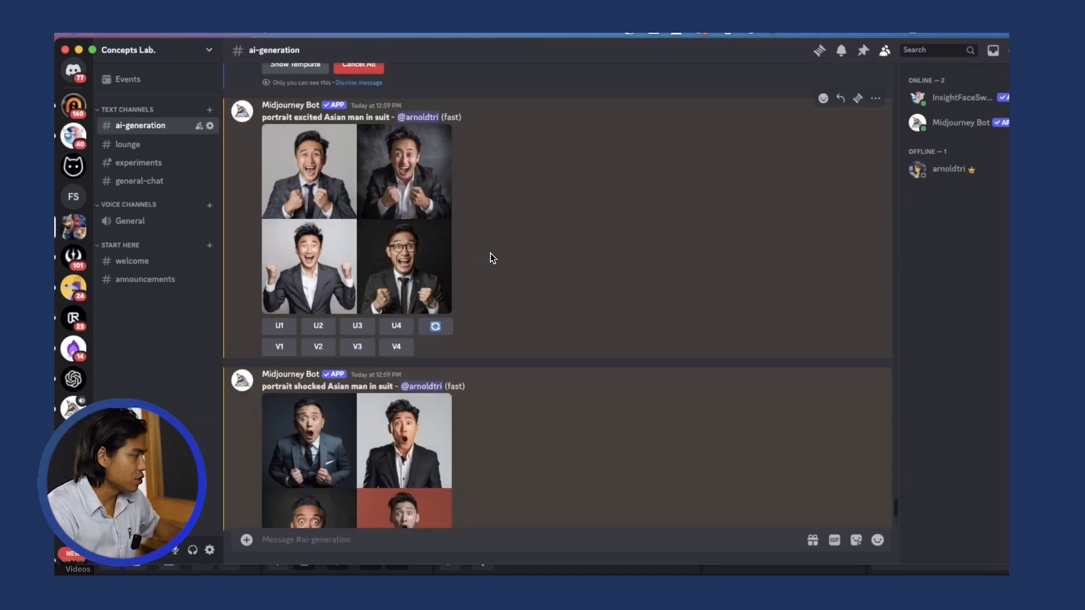
pyautogui.scroll(-6, 491, 258)
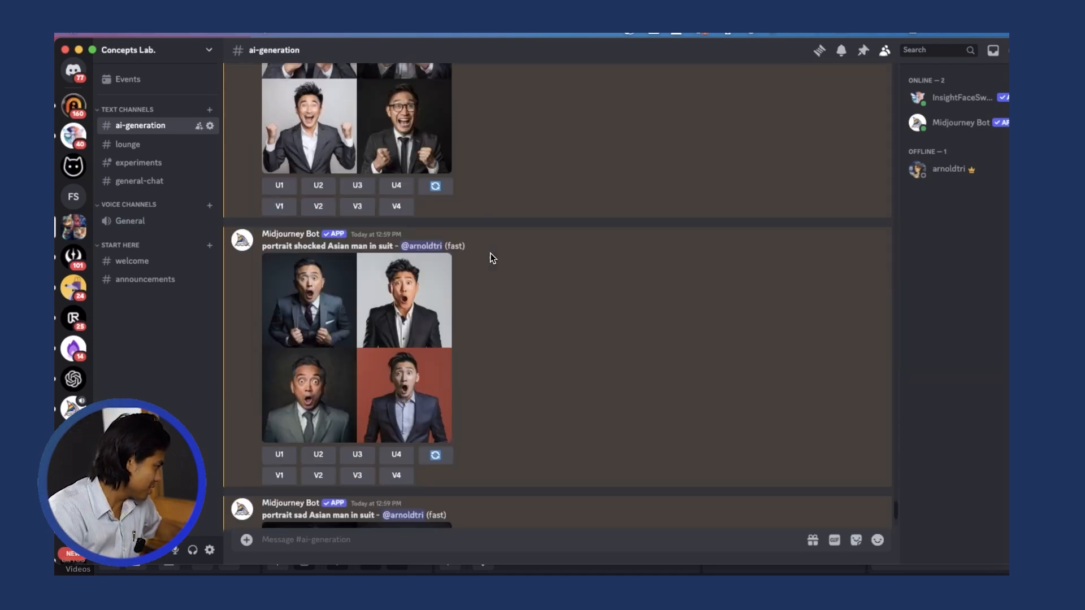
pyautogui.scroll(8, 479, 364)
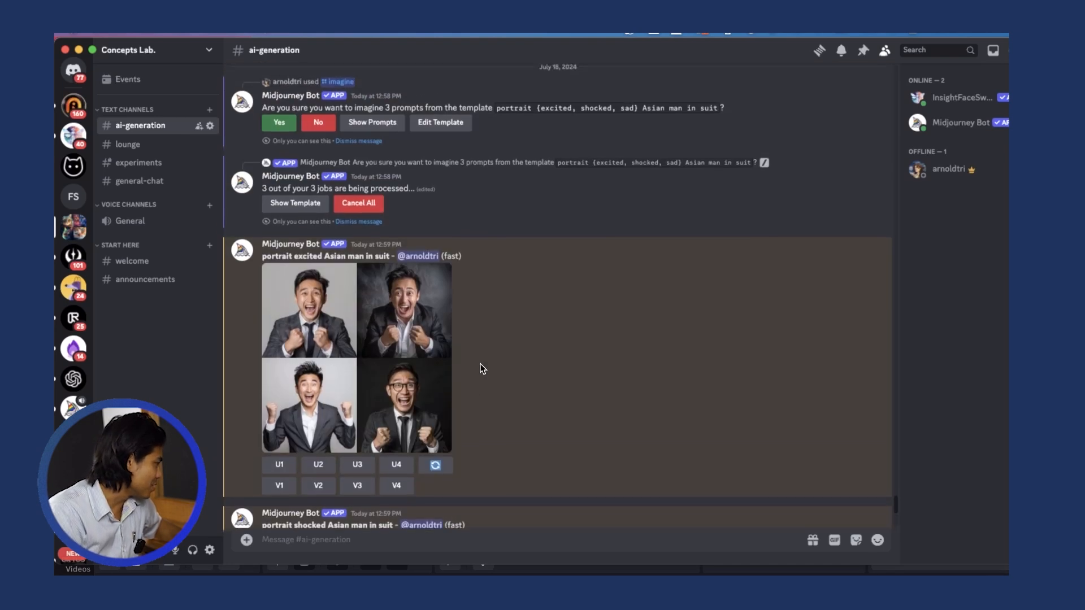
pyautogui.click(328, 328)
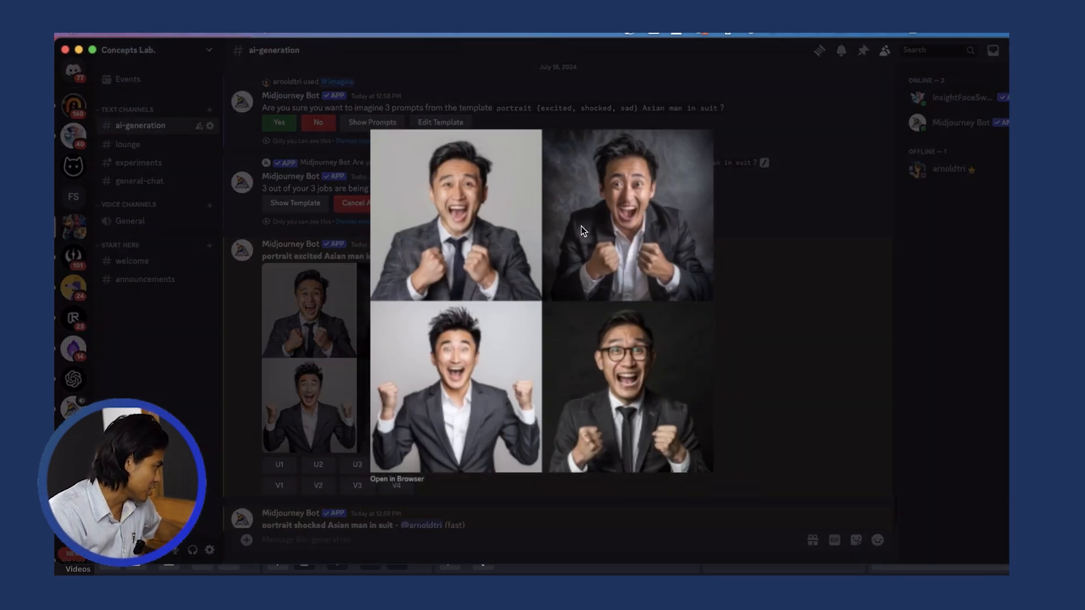
pyautogui.click(774, 236)
pyautogui.click(357, 464)
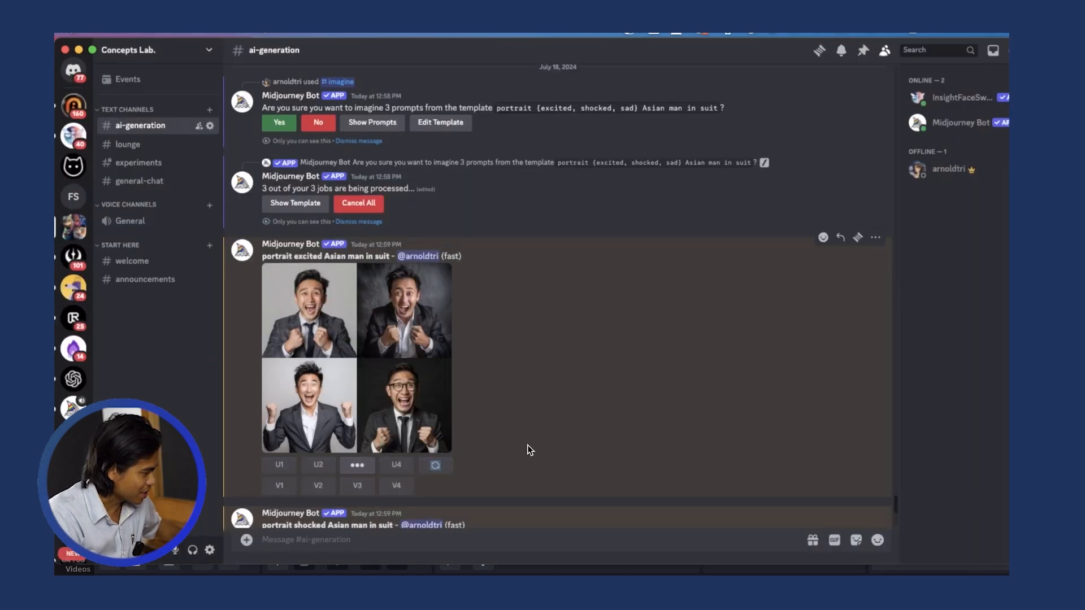
# Upscale the first image of the shocked portraits and the second image of the sad portraits
pyautogui.scroll(-6, 527, 445)
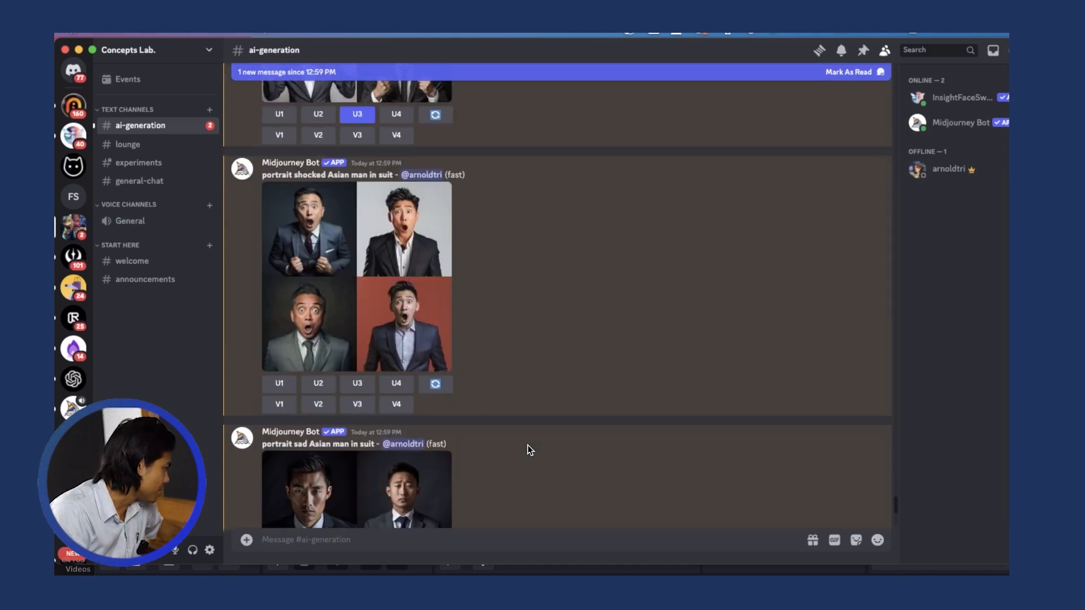
pyautogui.click(359, 306)
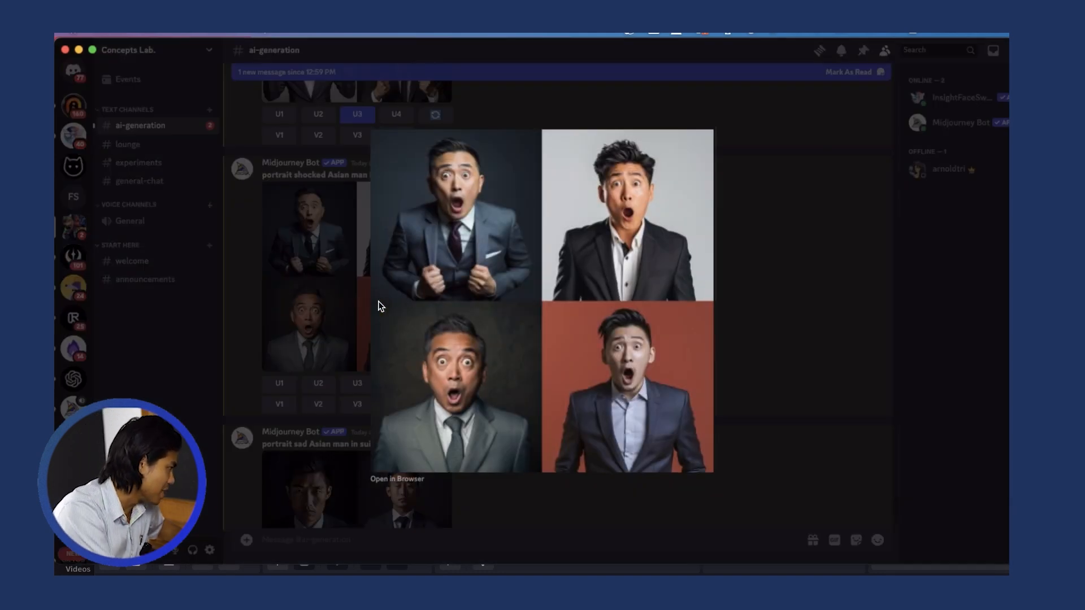
pyautogui.click(840, 326)
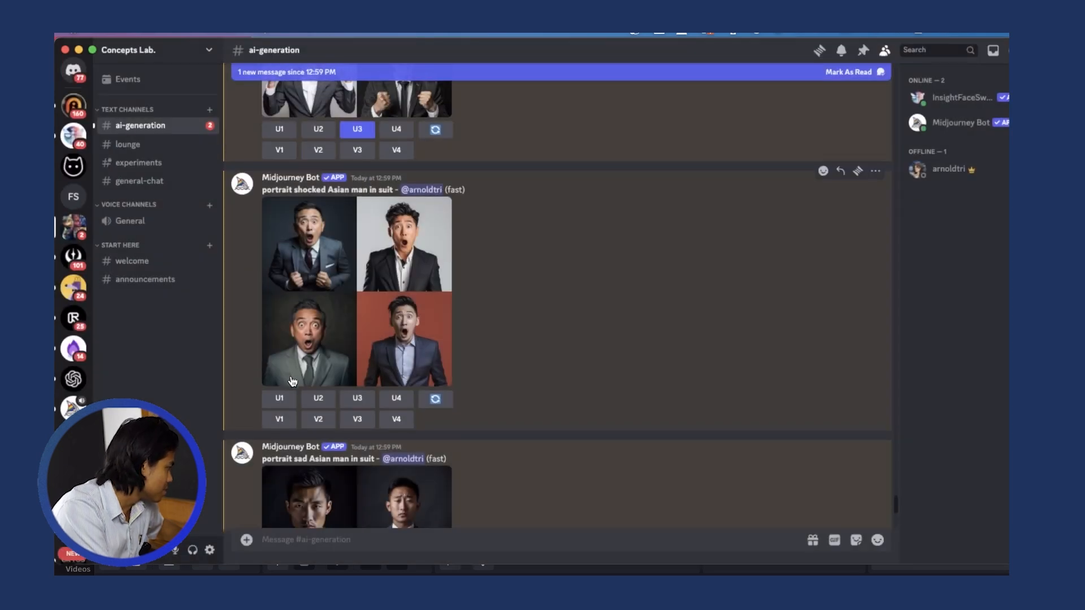
pyautogui.click(279, 399)
pyautogui.scroll(-4, 821, 339)
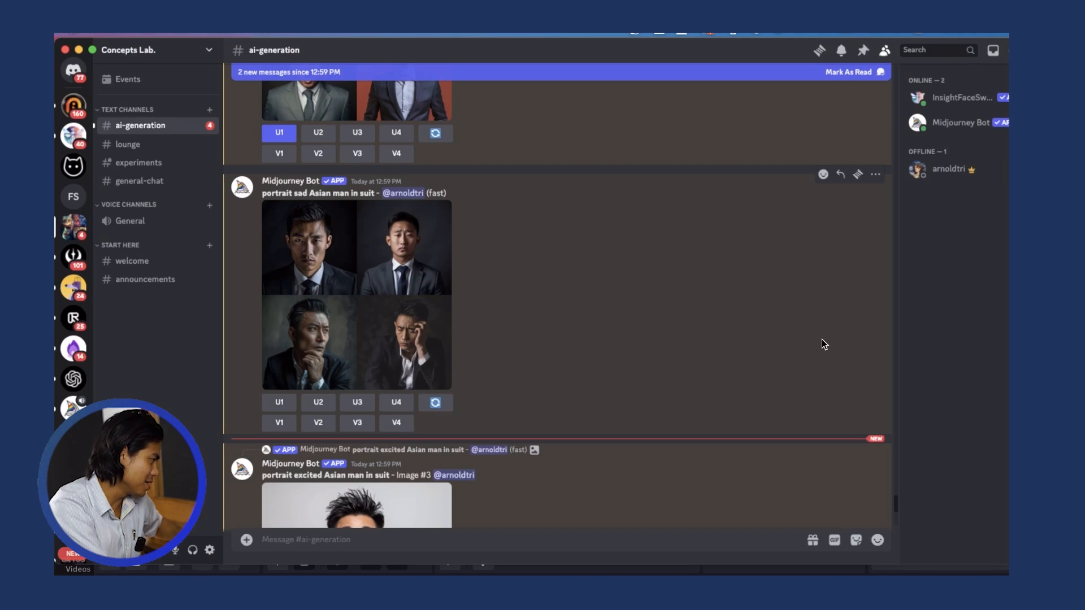
pyautogui.click(318, 402)
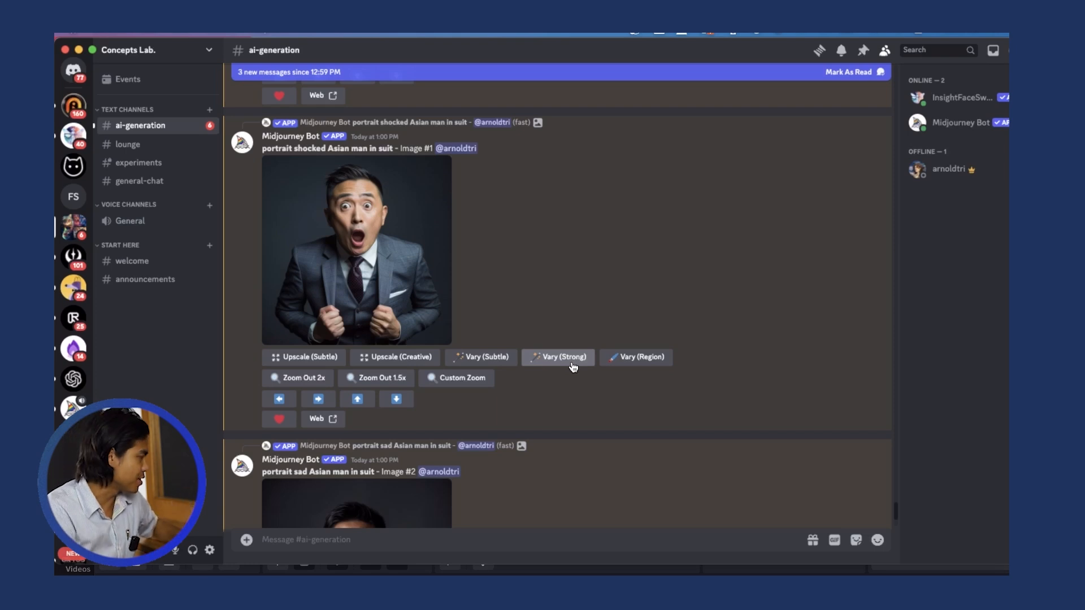
# Run the INSwapper face swap on the upscaled excited portrait
pyautogui.scroll(-3, 572, 368)
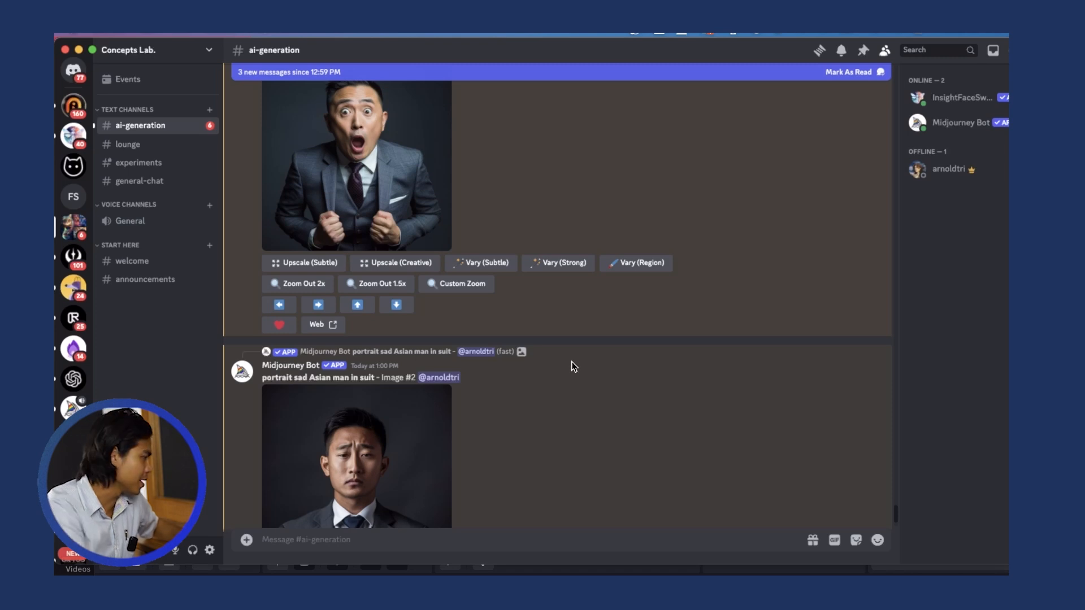
pyautogui.scroll(-5, 573, 367)
pyautogui.scroll(15, 571, 366)
pyautogui.rightClick(411, 299)
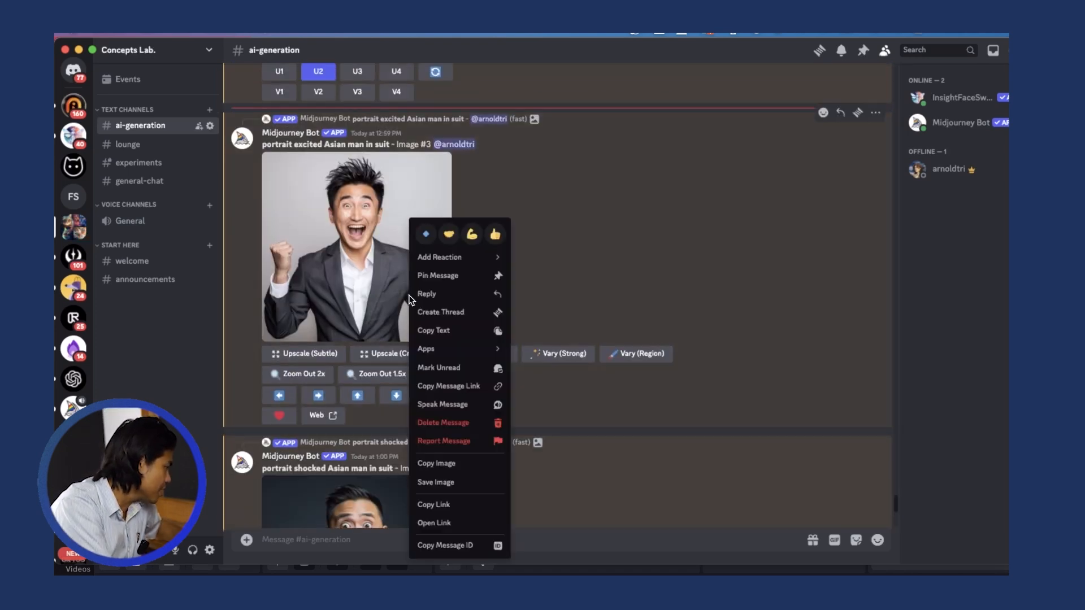
pyautogui.moveTo(440, 349)
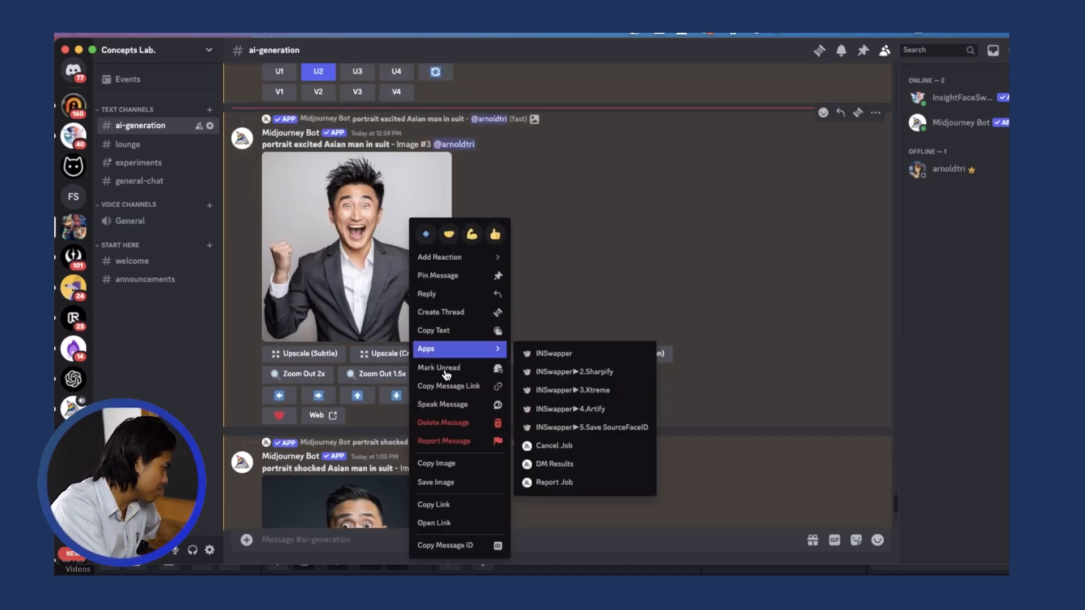
pyautogui.click(550, 353)
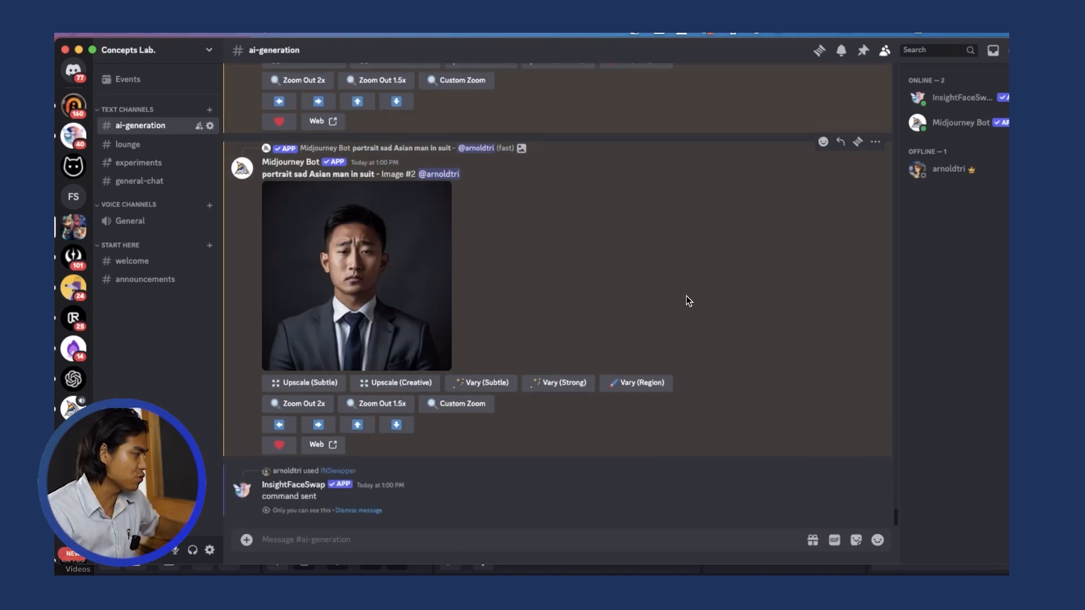
# Run the INSwapper face swap on the upscaled shocked portrait and on the upscaled sad portrait
pyautogui.scroll(5, 686, 296)
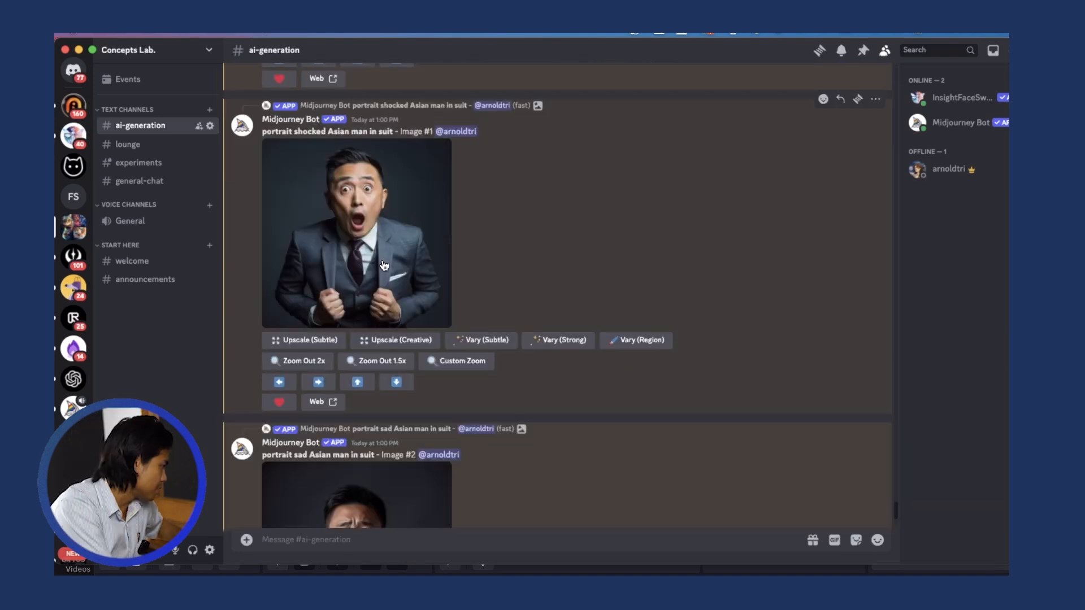
pyautogui.rightClick(384, 219)
pyautogui.moveTo(443, 351)
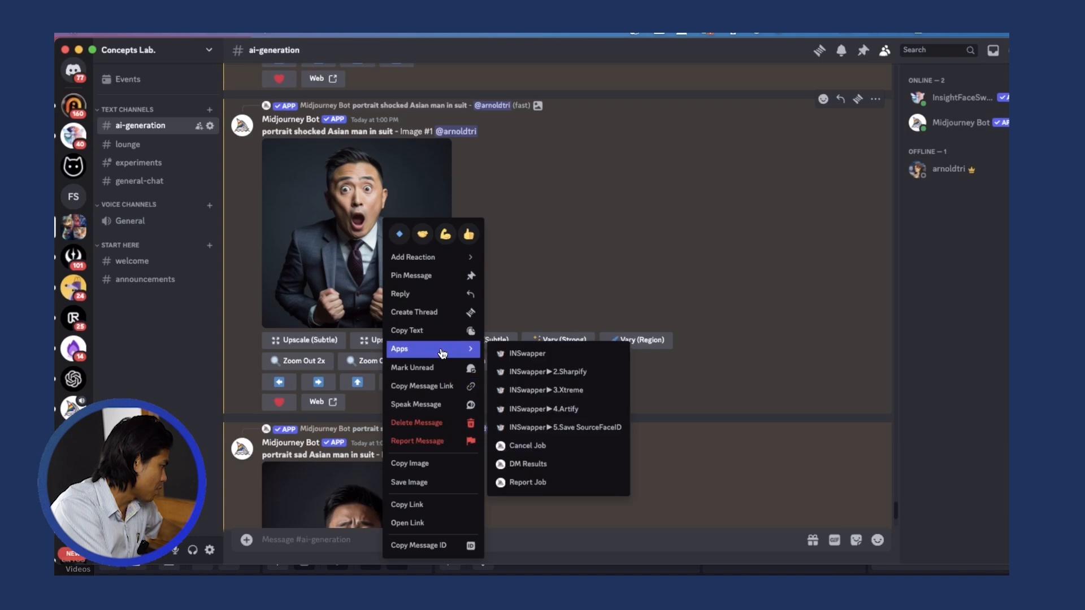
pyautogui.click(509, 353)
pyautogui.rightClick(342, 226)
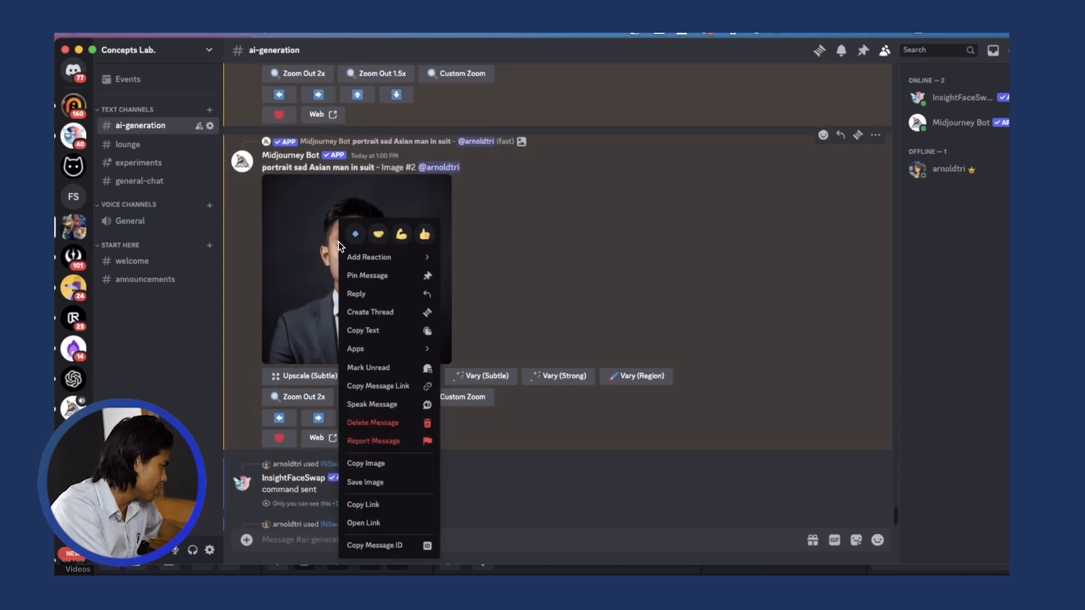
pyautogui.moveTo(399, 346)
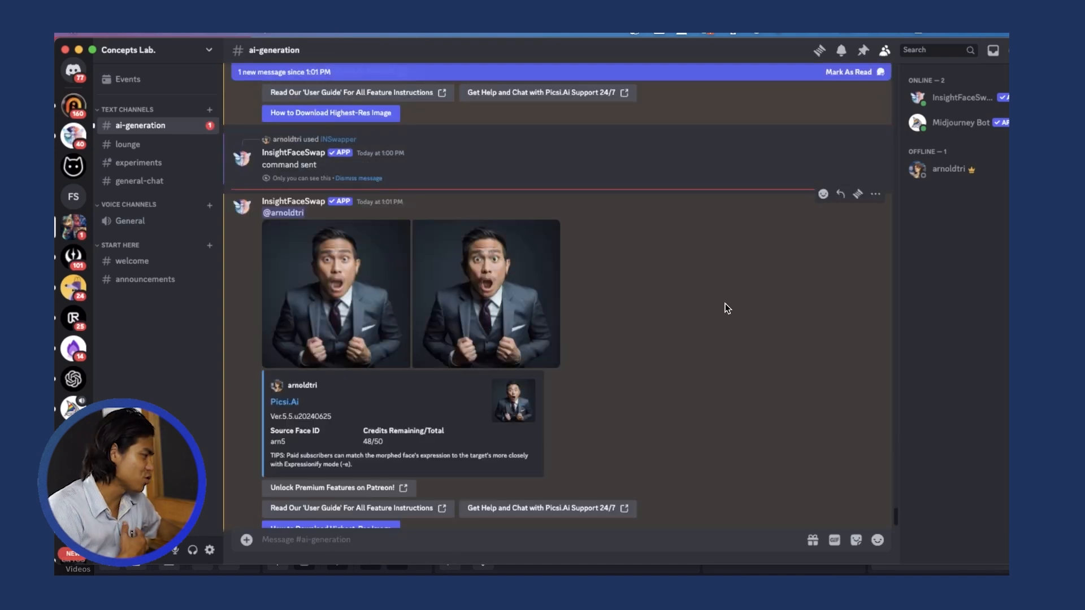
# Examine the face-swapped shocked and sad portraits at enlarged size, comparing the paired results for facial expression
pyautogui.scroll(-1, 565, 333)
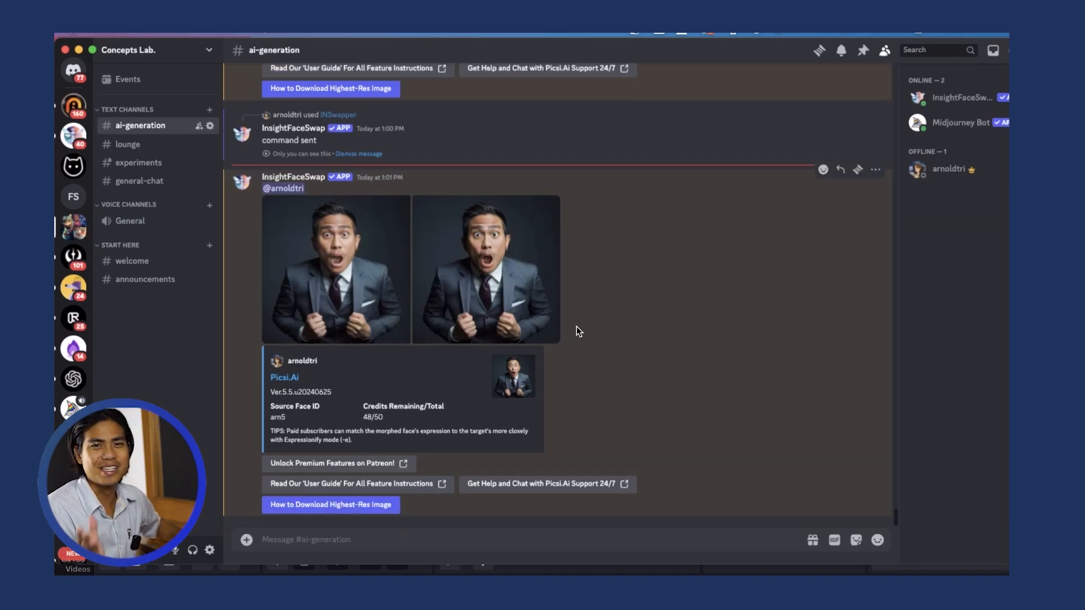
pyautogui.click(488, 278)
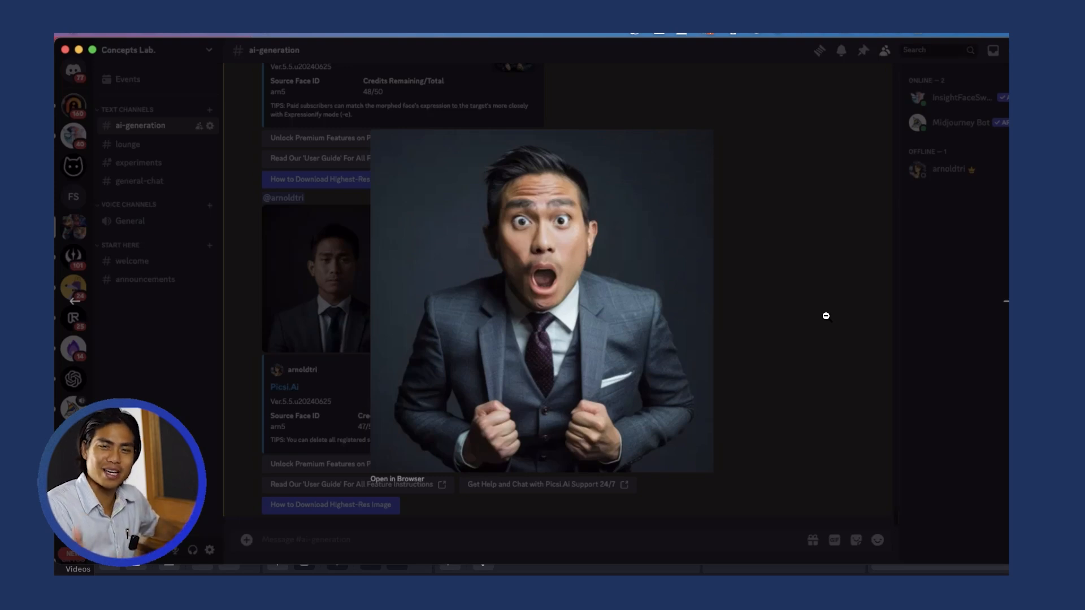
pyautogui.click(826, 316)
pyautogui.scroll(3, 359, 293)
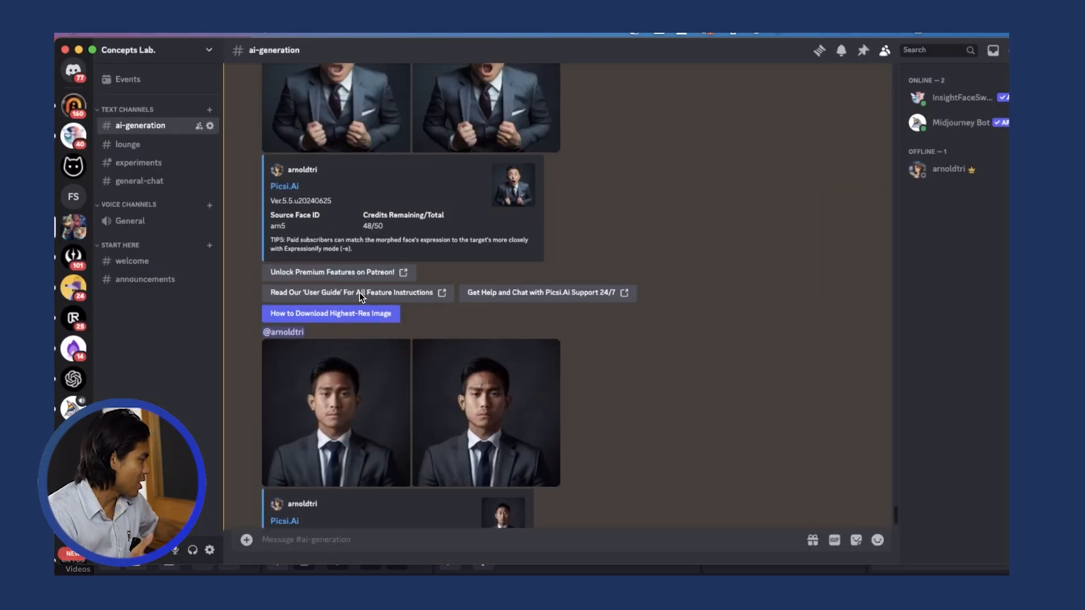
pyautogui.scroll(-8, 359, 293)
pyautogui.scroll(6, 359, 292)
pyautogui.click(337, 292)
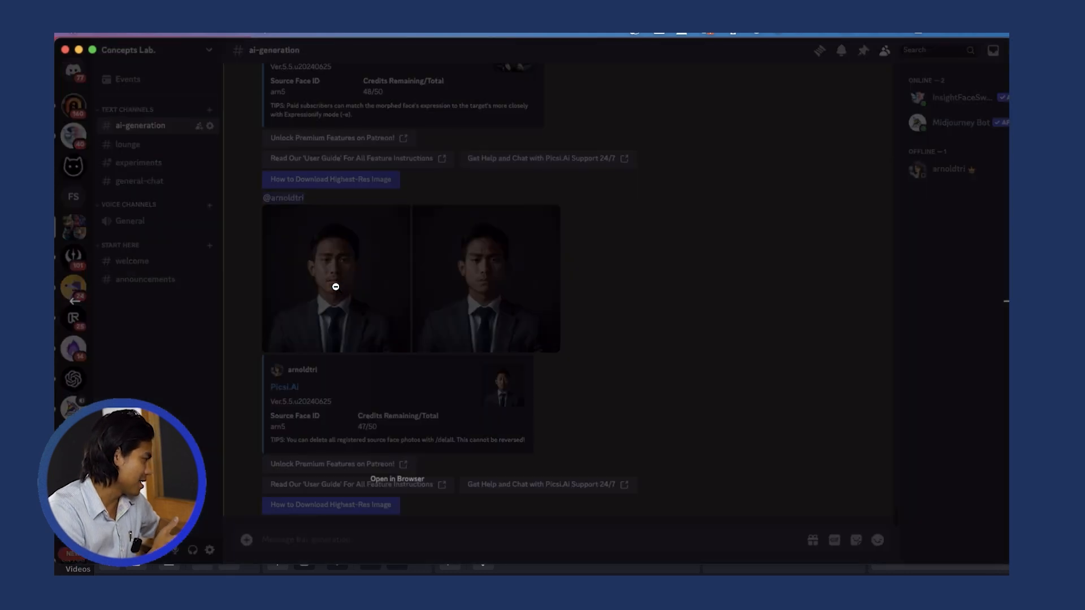
pyautogui.click(857, 422)
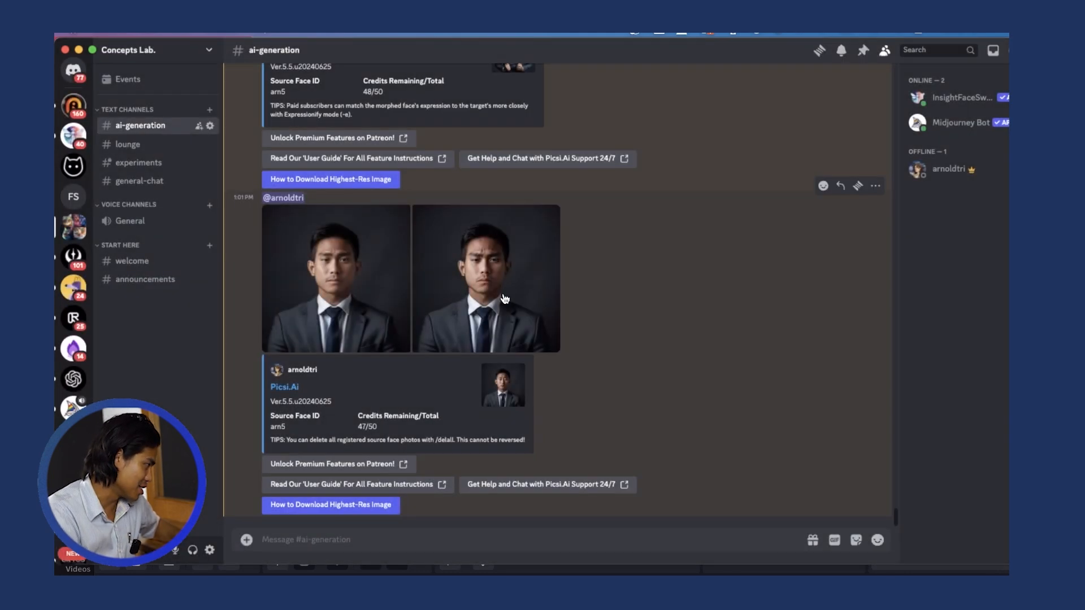
pyautogui.click(497, 296)
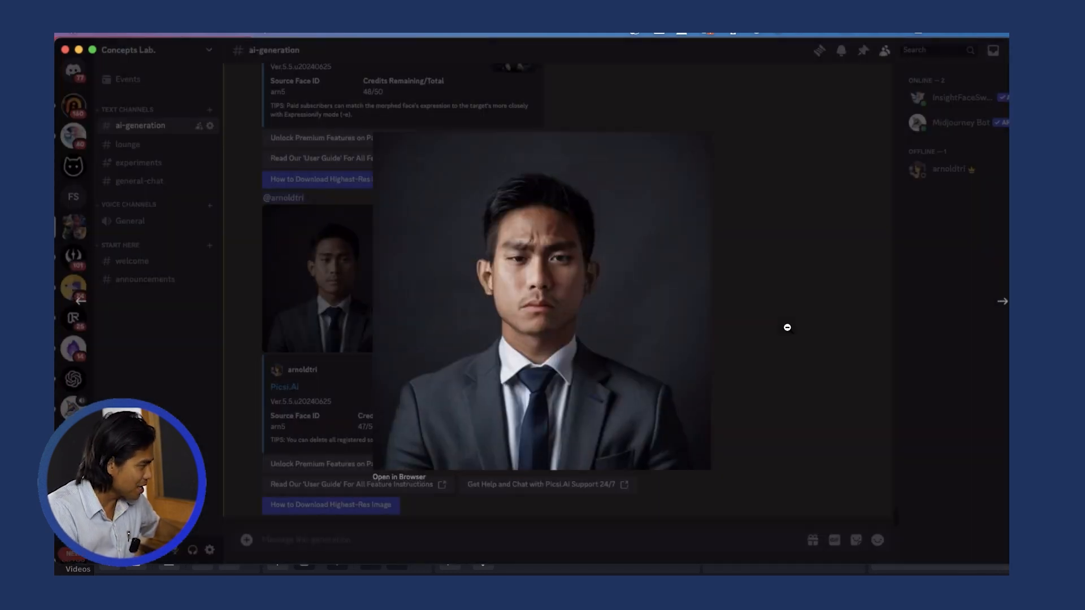
pyautogui.click(786, 326)
pyautogui.click(278, 290)
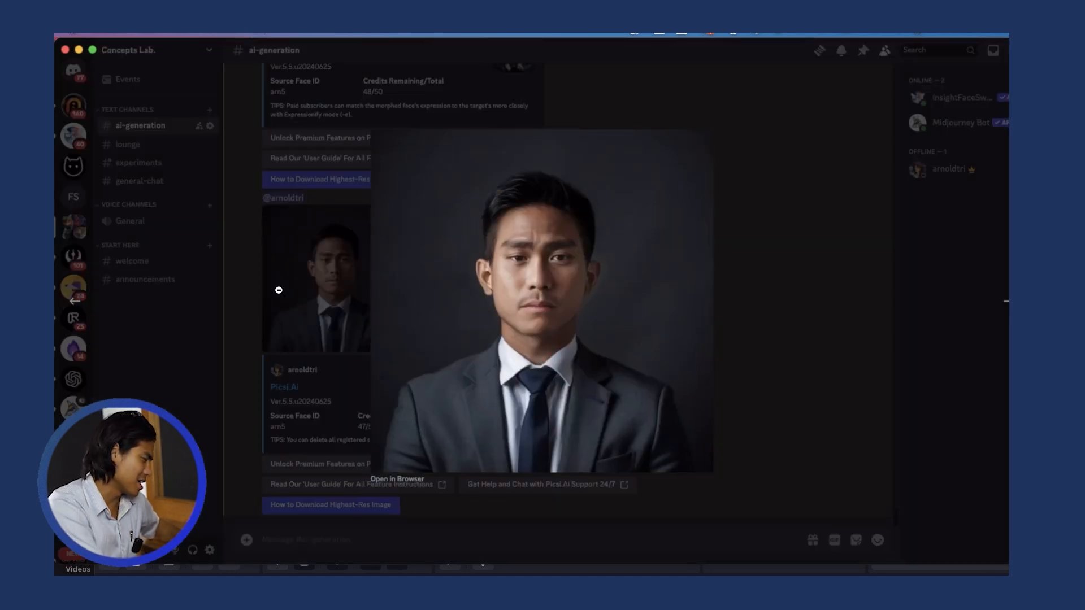
pyautogui.click(844, 410)
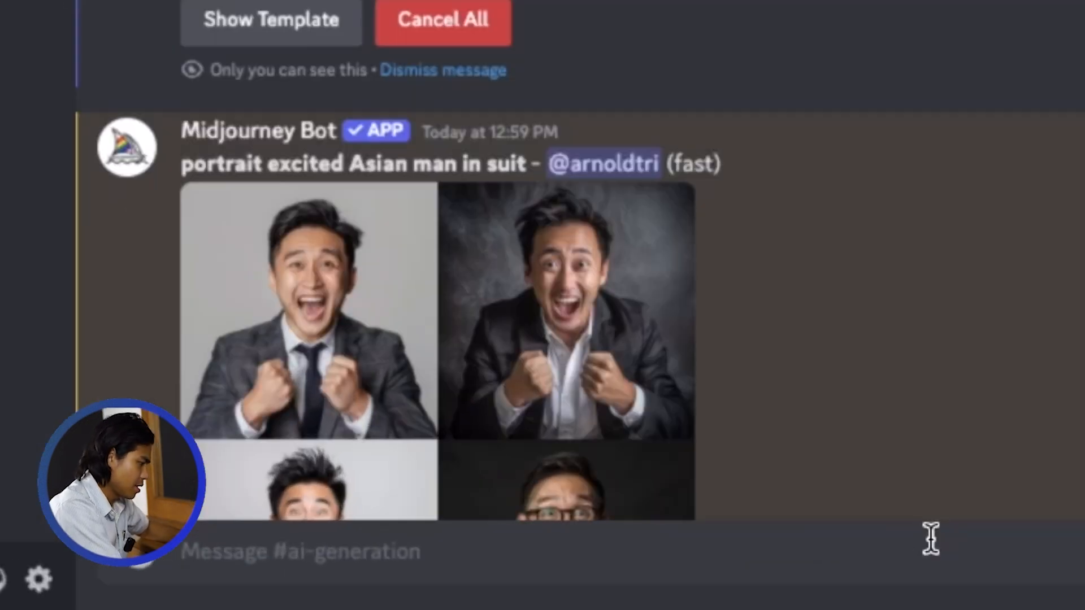
# Enter a new imagine prompt reading "portrait {excited, shocked, sad} Asian man with medium long hair in suit"
pyautogui.click(539, 536)
pyautogui.write('/imagine')
pyautogui.press('Return')
pyautogui.write('portrait {excited, shocked, sad} Asian man in suit')
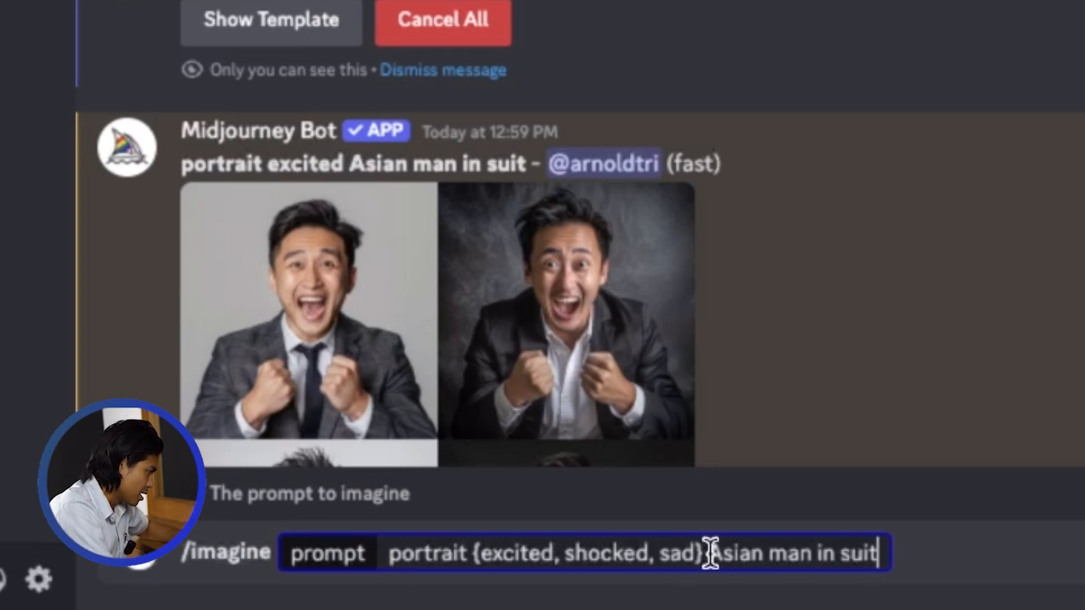
pyautogui.click(801, 553)
pyautogui.write('with m ')
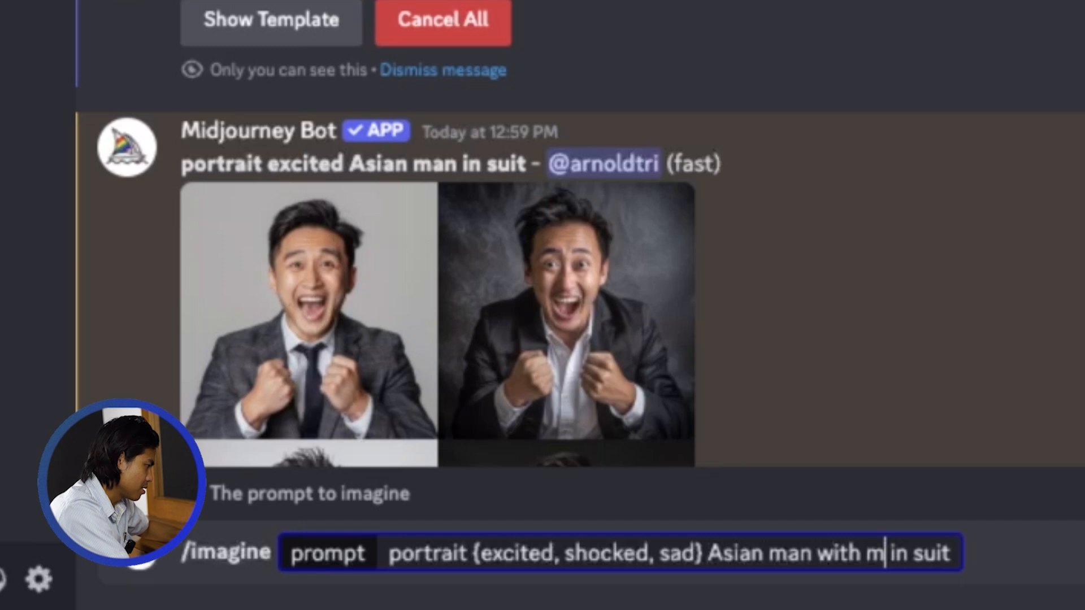
pyautogui.write('edium long hair')
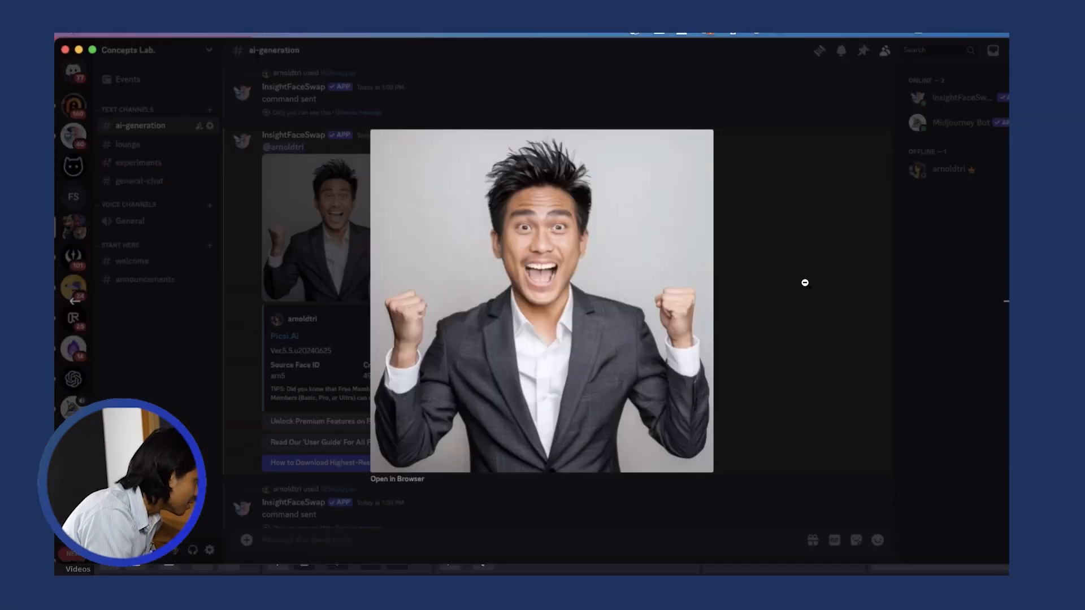
# Examine the face-swapped excited portrait at enlarged size and return to the channel
pyautogui.click(804, 281)
pyautogui.click(545, 273)
pyautogui.click(879, 266)
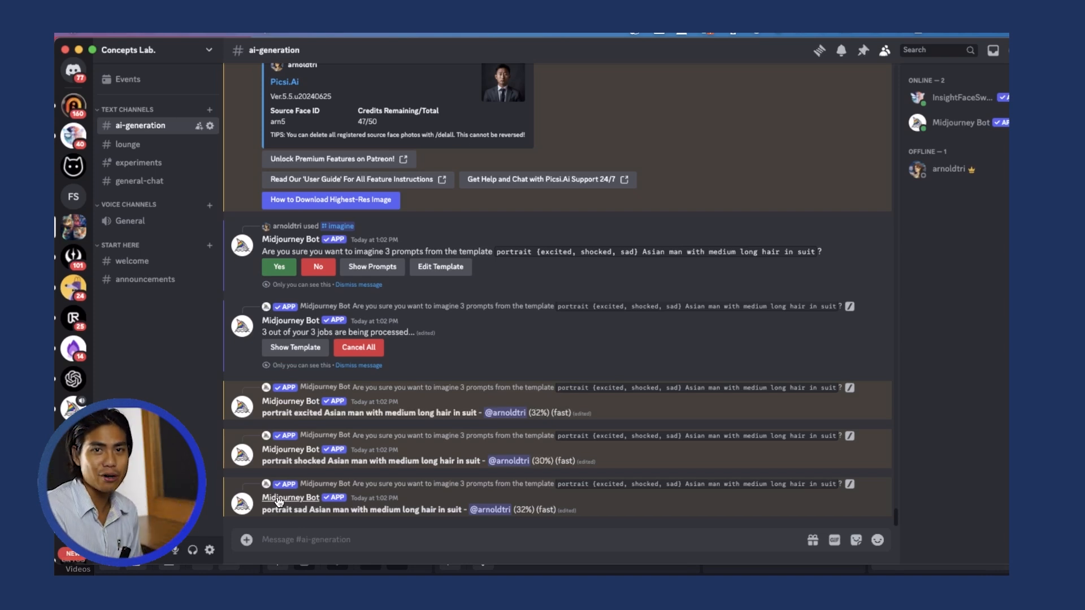
# Regenerate the excited portrait grid with the prompt "portrait of smiling 30 year old Asian man with medium long hair in suit"
pyautogui.scroll(3, 530, 423)
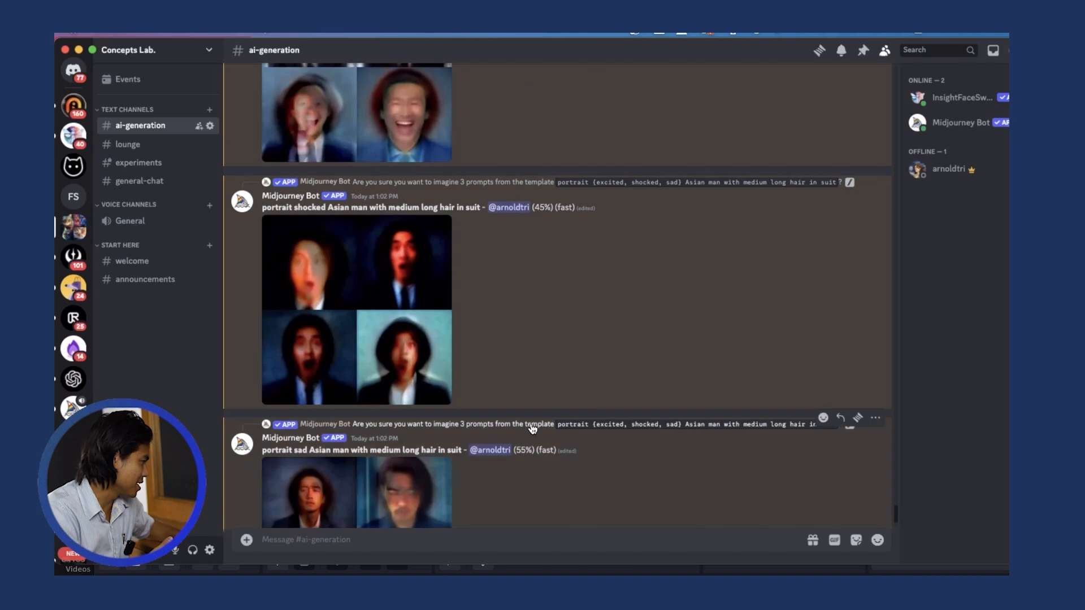
pyautogui.scroll(3, 532, 428)
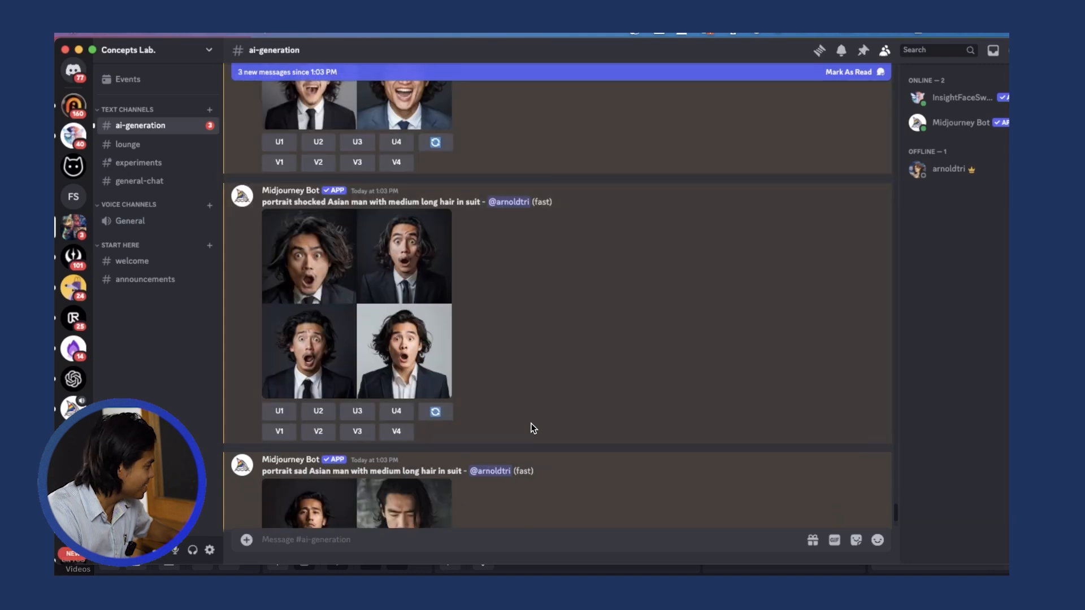
pyautogui.scroll(-4, 531, 422)
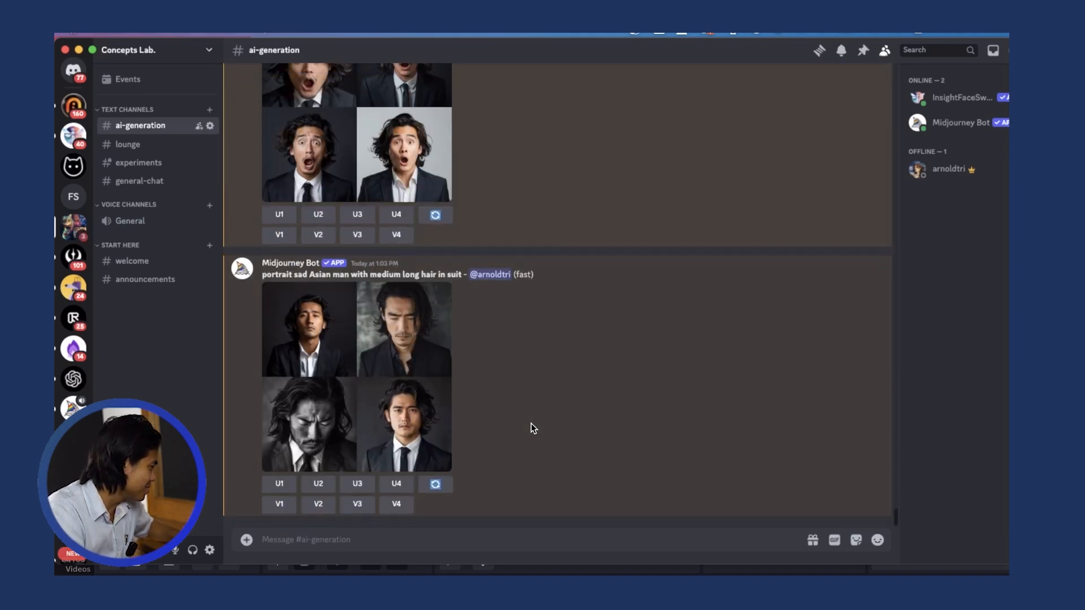
pyautogui.scroll(8, 817, 324)
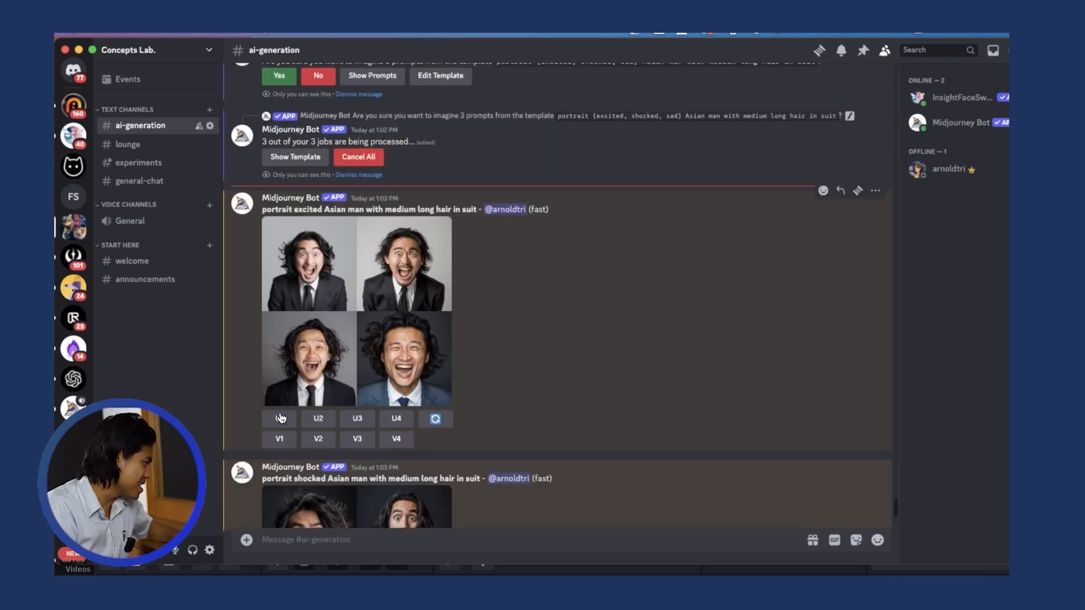
pyautogui.click(440, 426)
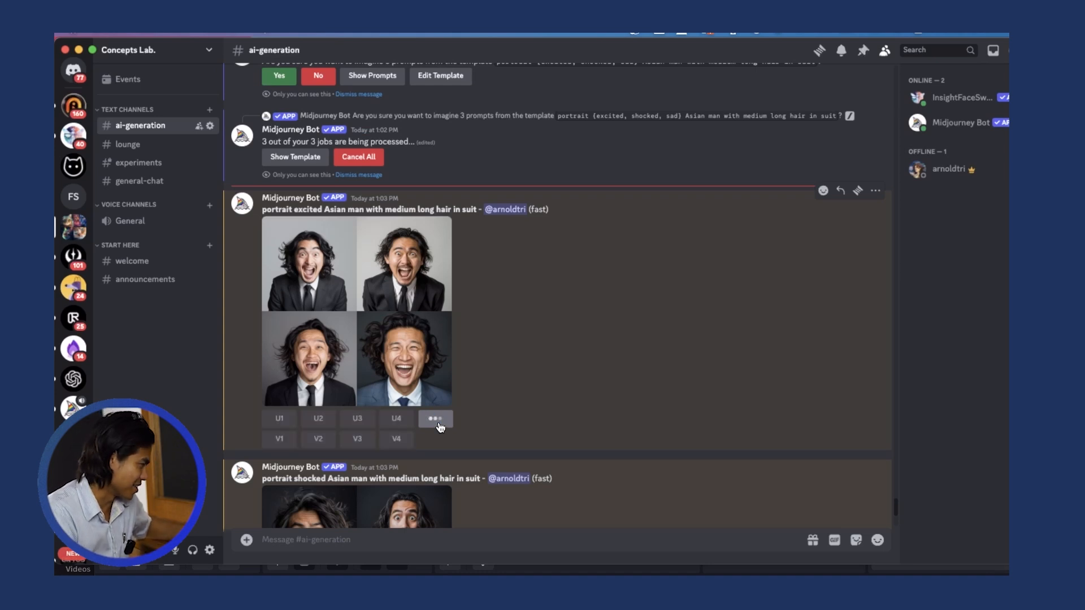
pyautogui.write('30 year old Asian man with')
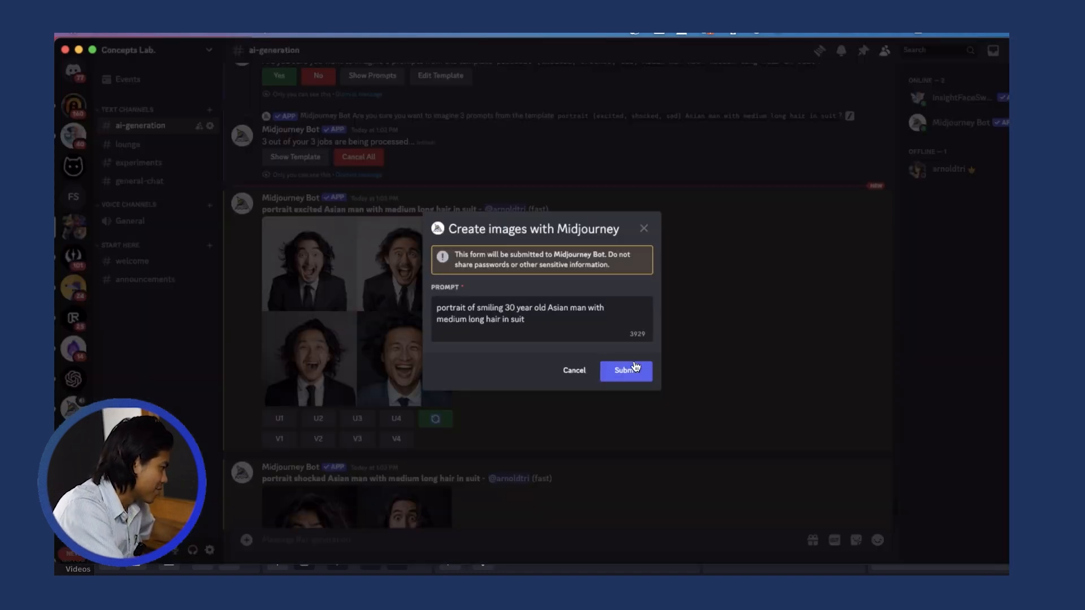
pyautogui.click(626, 371)
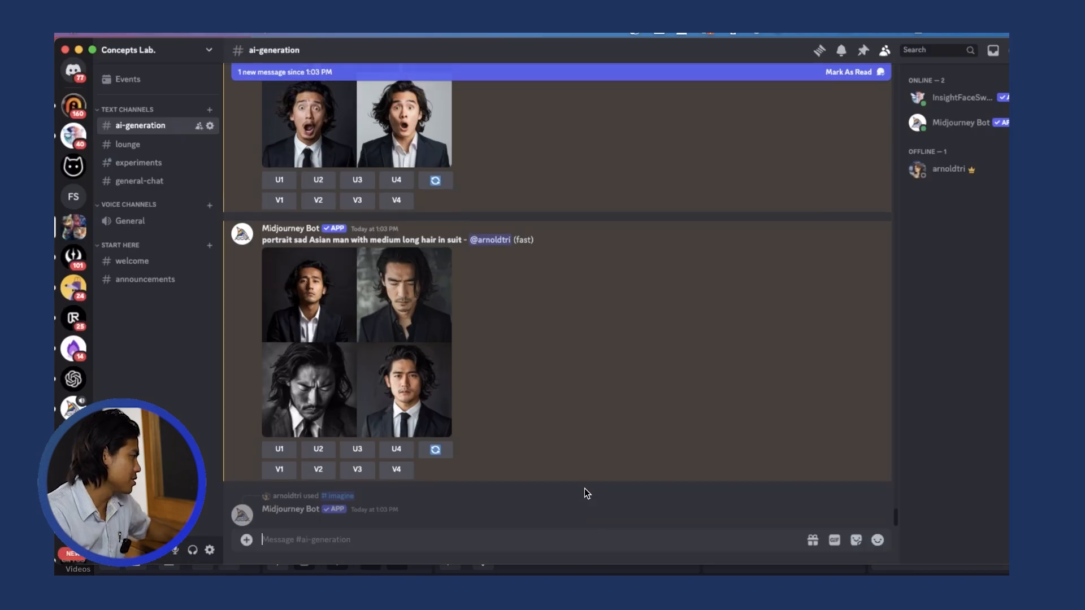
# Inspect the shocked and sad portrait grids at enlarged size and upscale the first shocked portrait
pyautogui.click(346, 363)
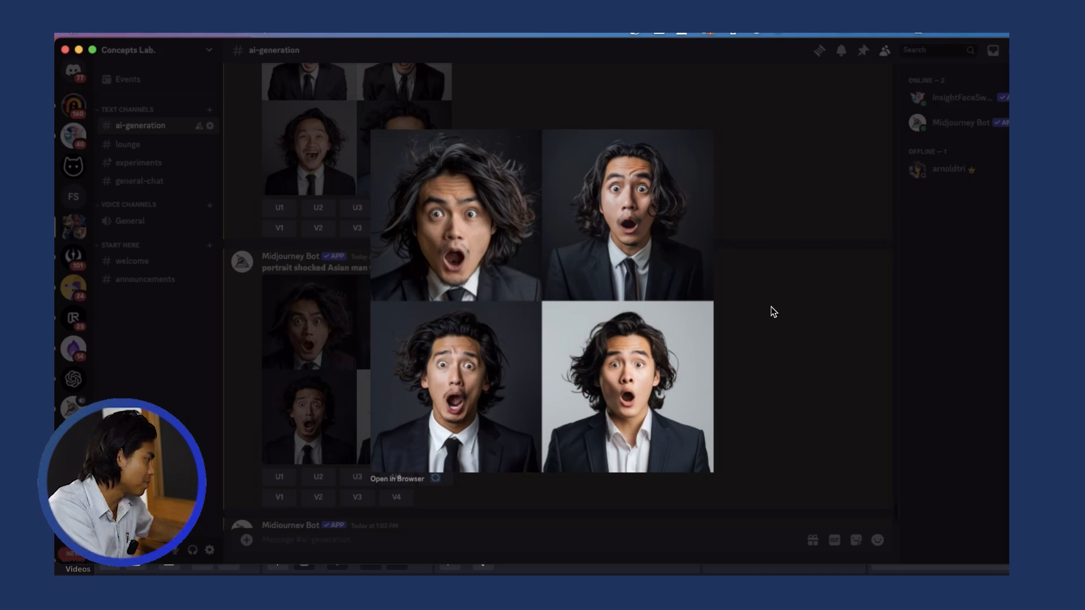
pyautogui.click(816, 328)
pyautogui.click(279, 473)
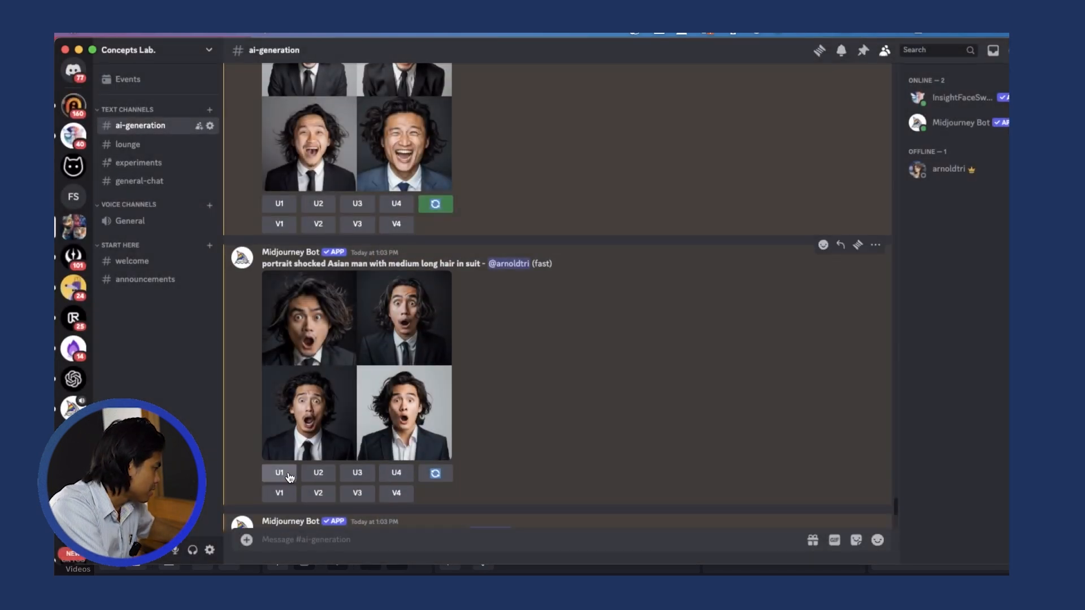
pyautogui.click(334, 347)
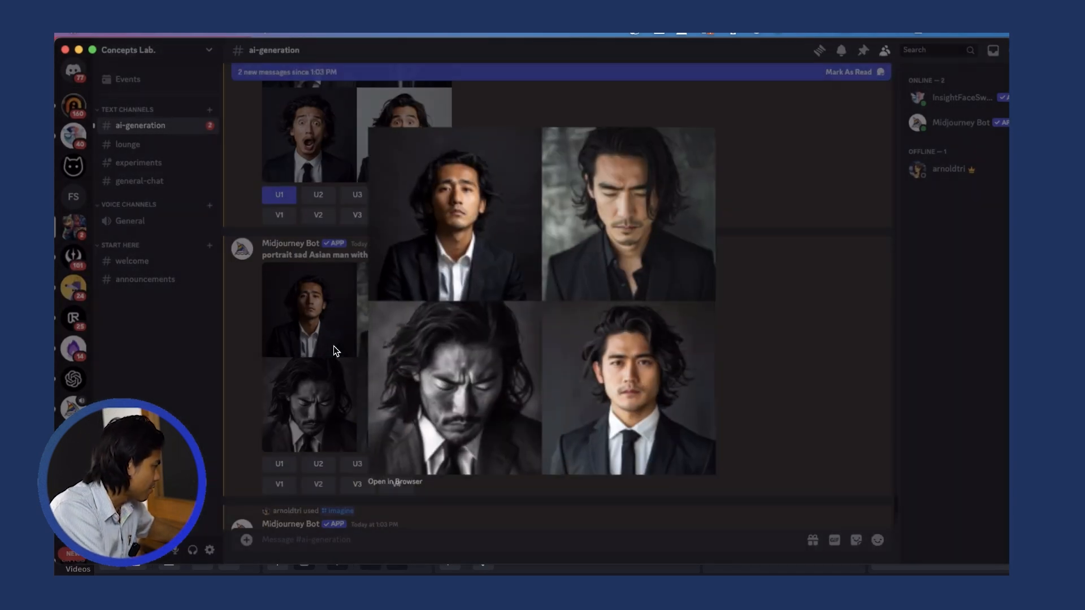
pyautogui.click(793, 384)
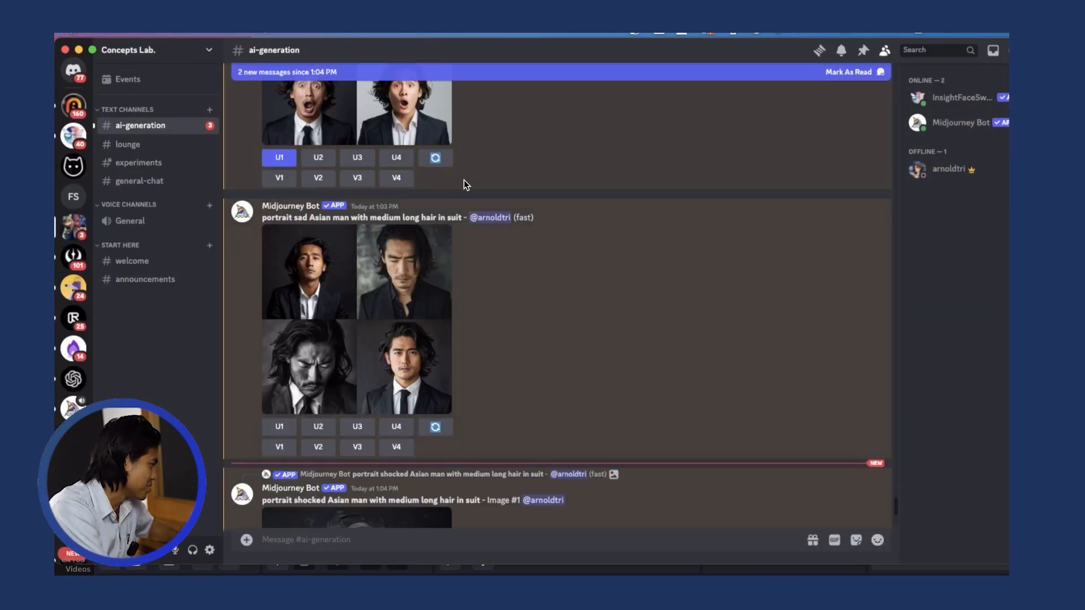
# Reuse the sad portrait prompt for a new imagine prompt reading "portrait of crying Asian man with medium long hair in suit"
pyautogui.moveTo(462, 214); pyautogui.dragTo(260, 221)
pyautogui.click(422, 545)
pyautogui.write('/')
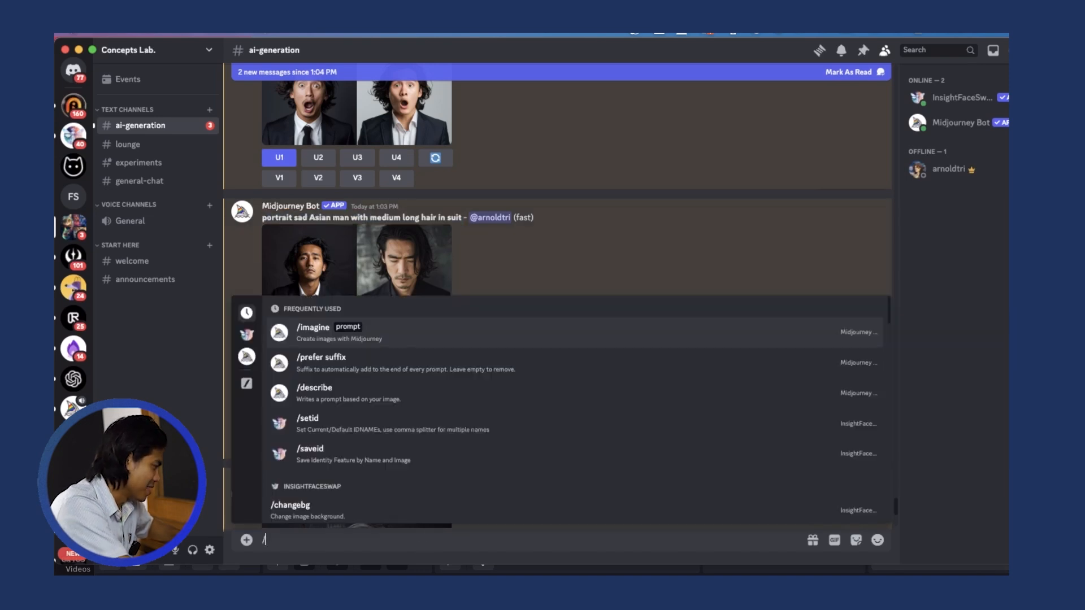
pyautogui.press('BackSpace')
# Run the INSwapper face swap on the upscaled shocked portrait and upscale the first image of the smiling portrait grid
pyautogui.scroll(-5, 374, 310)
pyautogui.rightClick(374, 308)
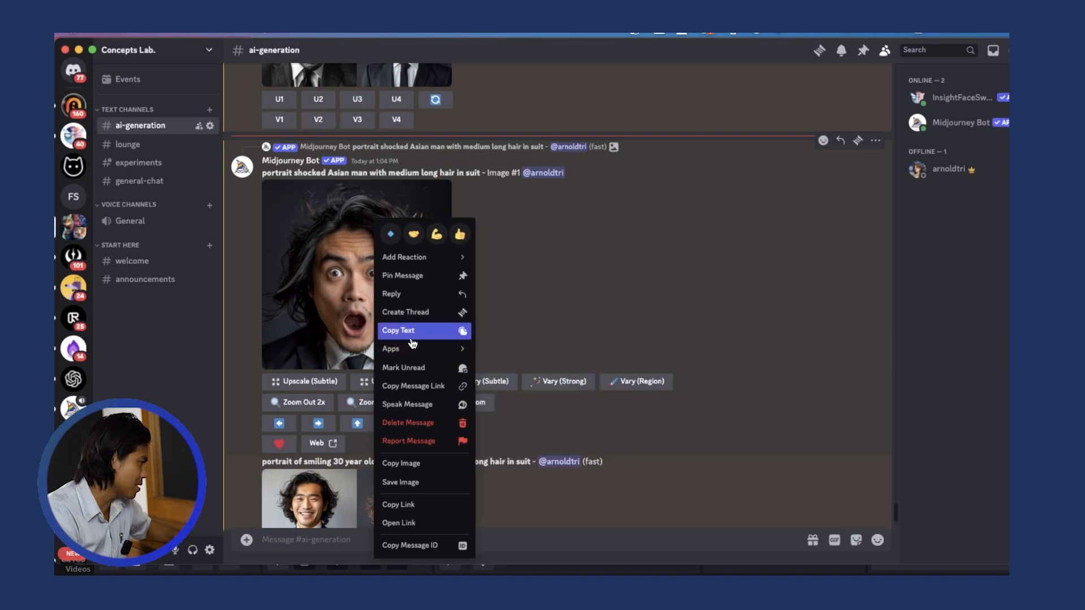
pyautogui.moveTo(411, 348)
pyautogui.click(496, 356)
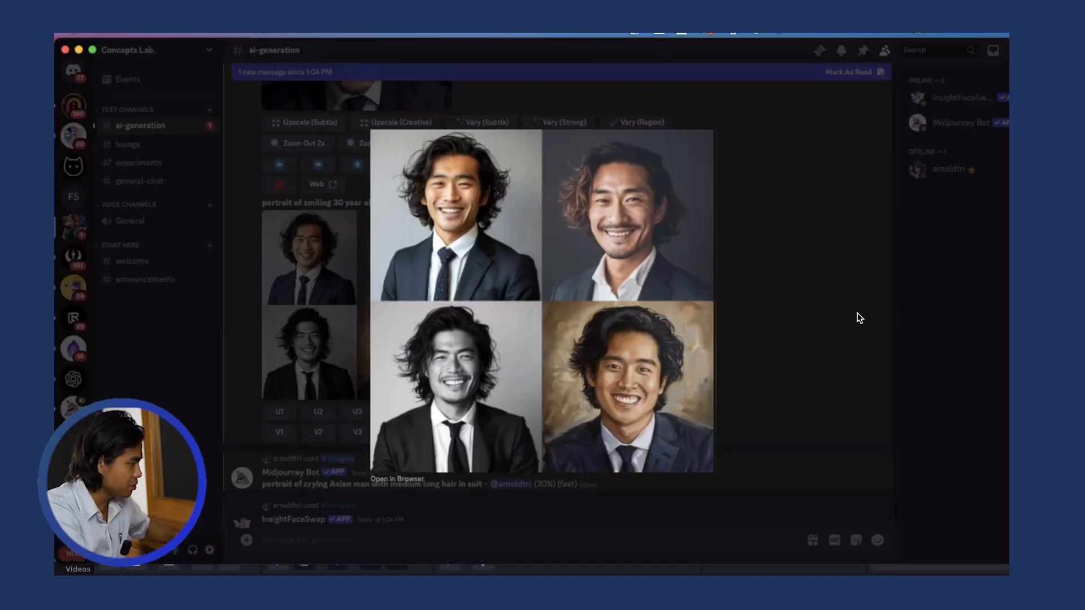
pyautogui.click(858, 318)
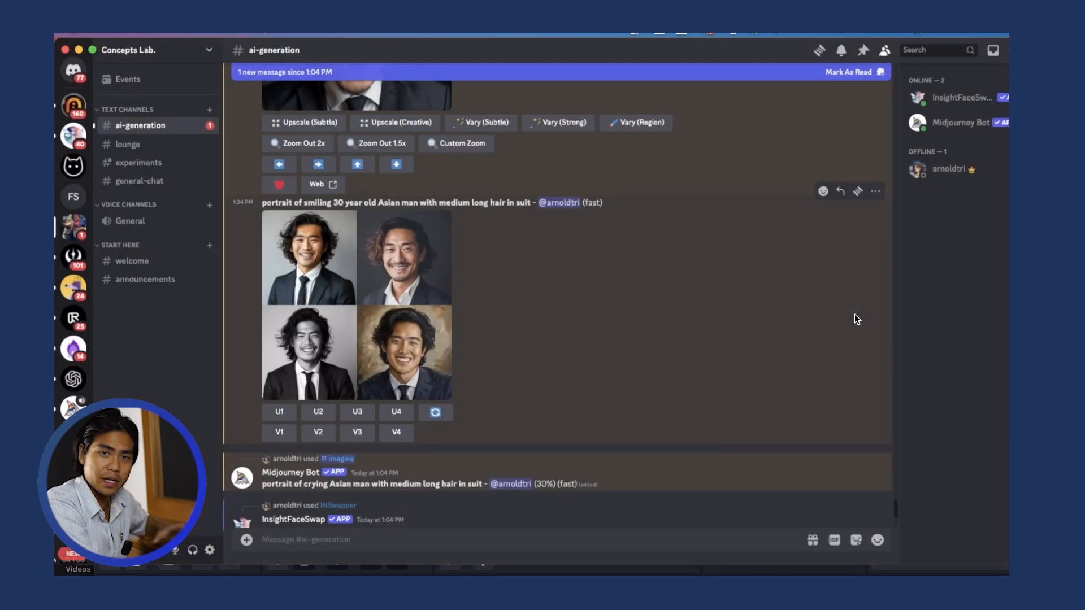
pyautogui.click(281, 413)
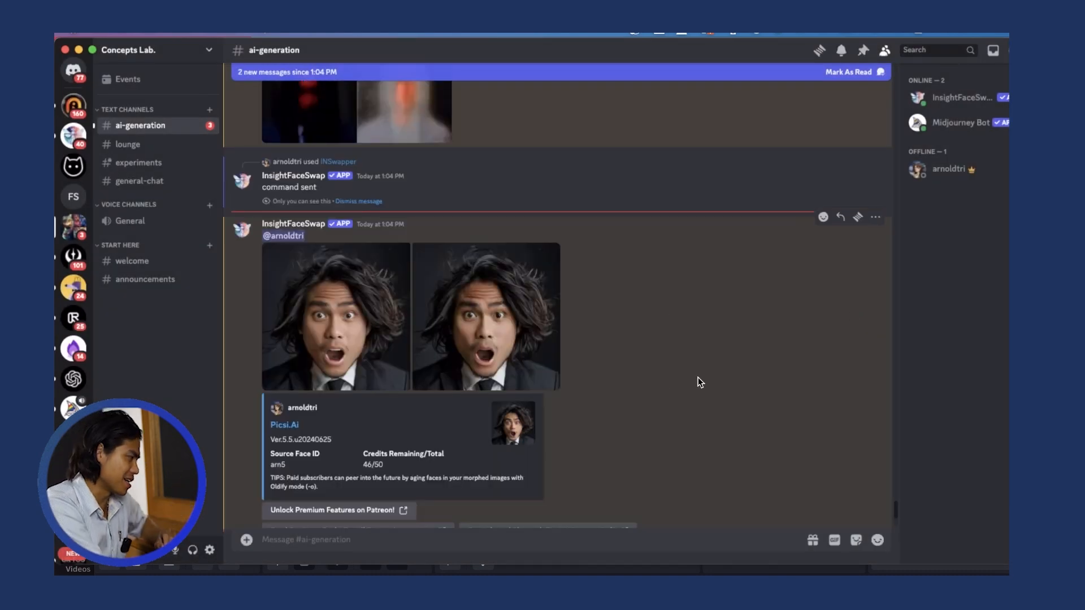
# Save the face-swapped shocked and smiling portraits from their enlarged views
pyautogui.click(487, 365)
pyautogui.rightClick(567, 351)
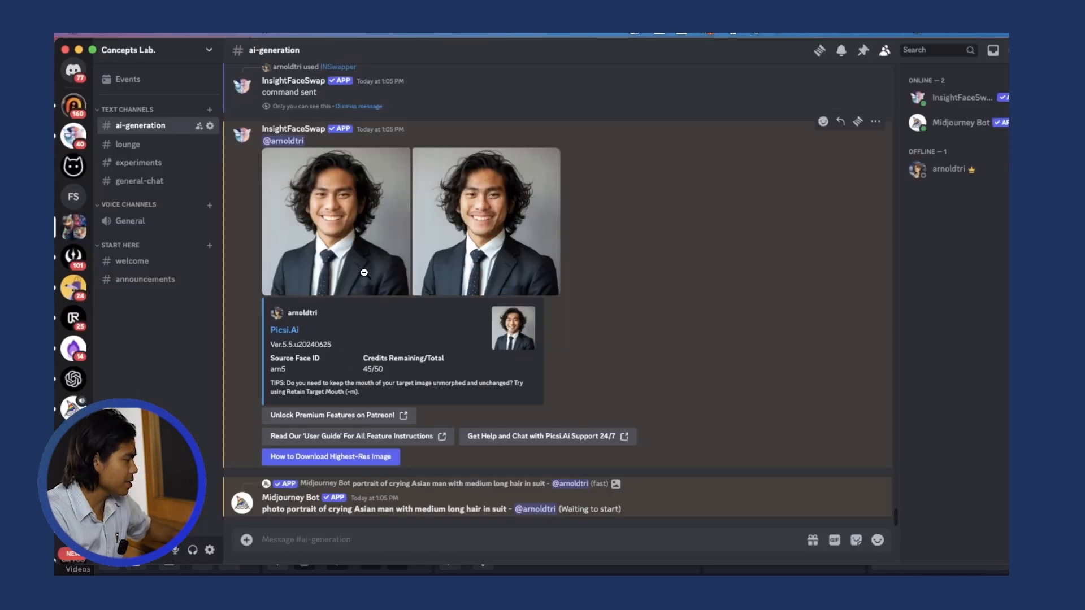
pyautogui.click(363, 273)
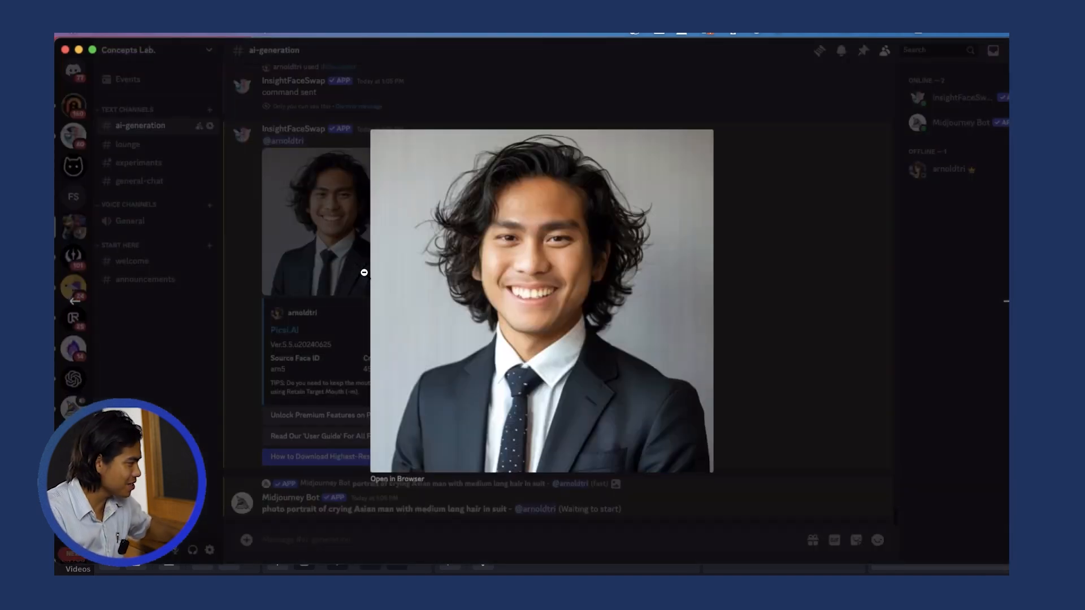
pyautogui.rightClick(580, 366)
pyautogui.click(609, 395)
pyautogui.click(825, 290)
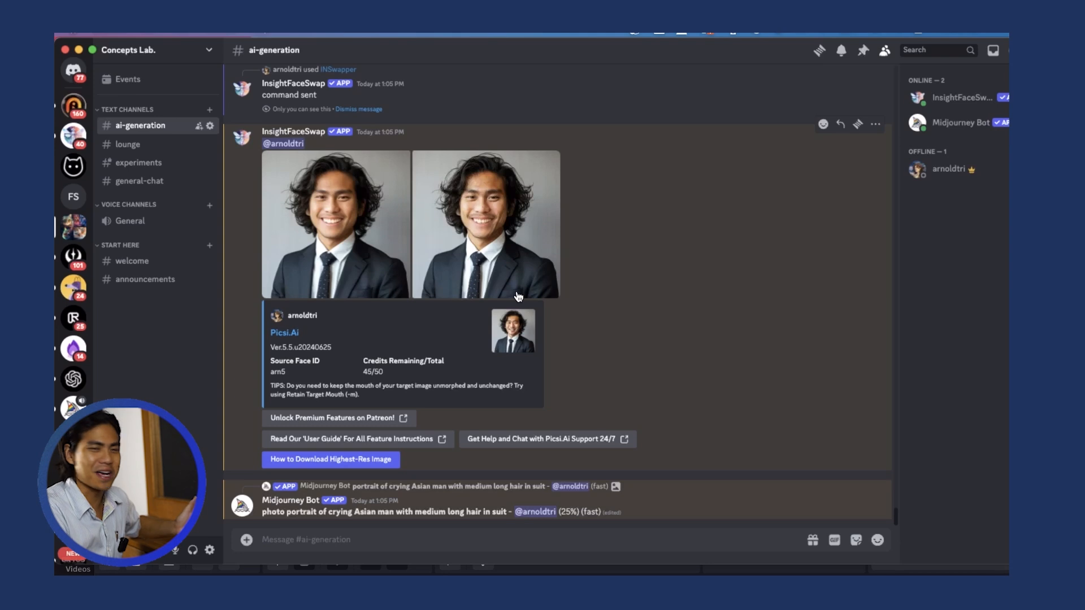
# Extend the upscaled smiling portrait downward with Pan Down, using the same prompt
pyautogui.scroll(15, 518, 296)
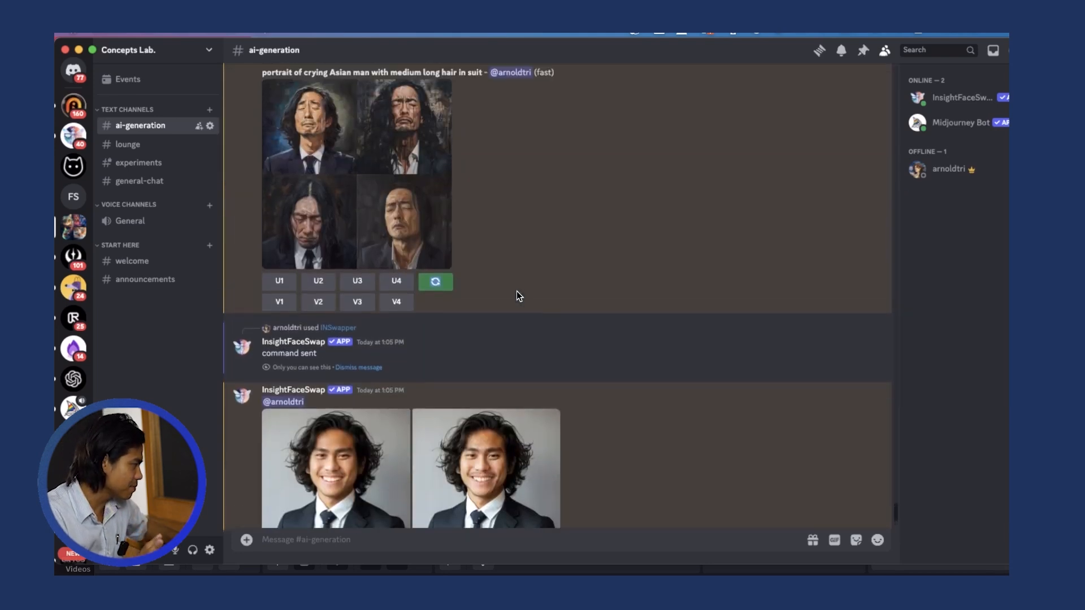
pyautogui.scroll(1, 517, 291)
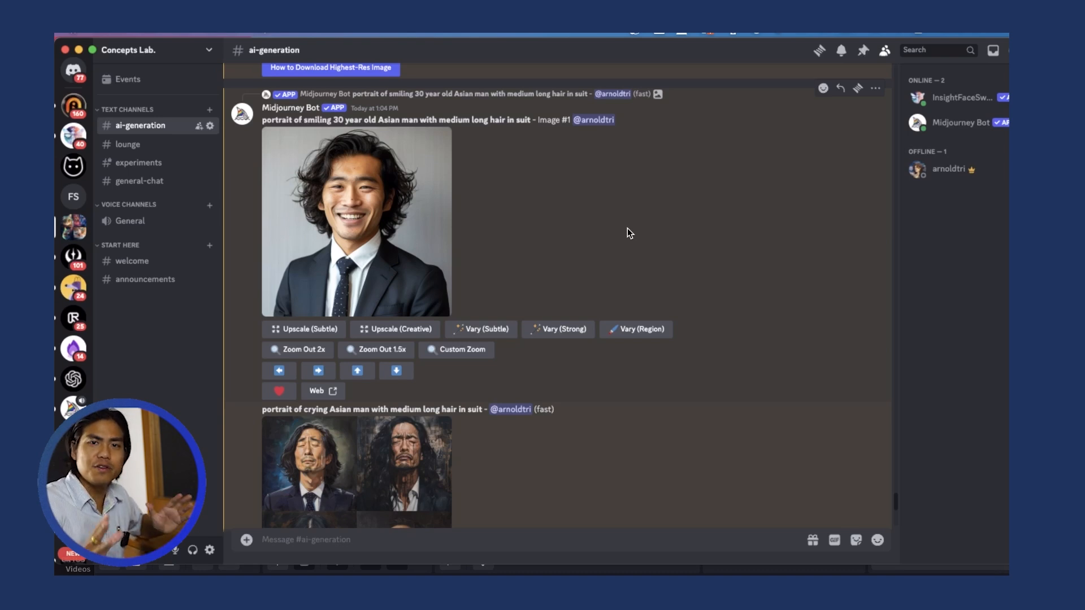
pyautogui.click(397, 371)
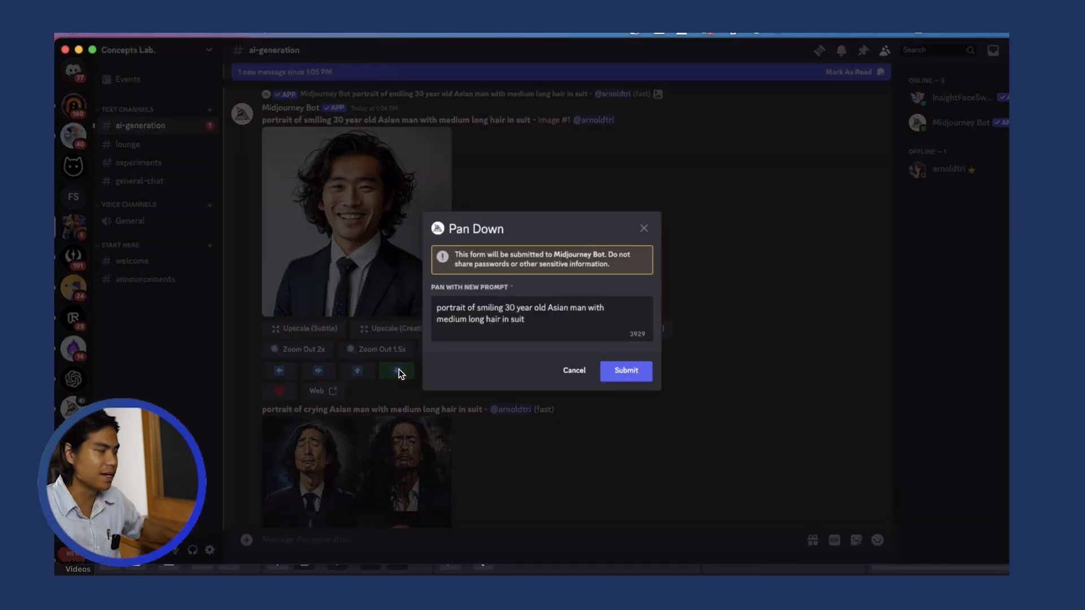
pyautogui.click(625, 374)
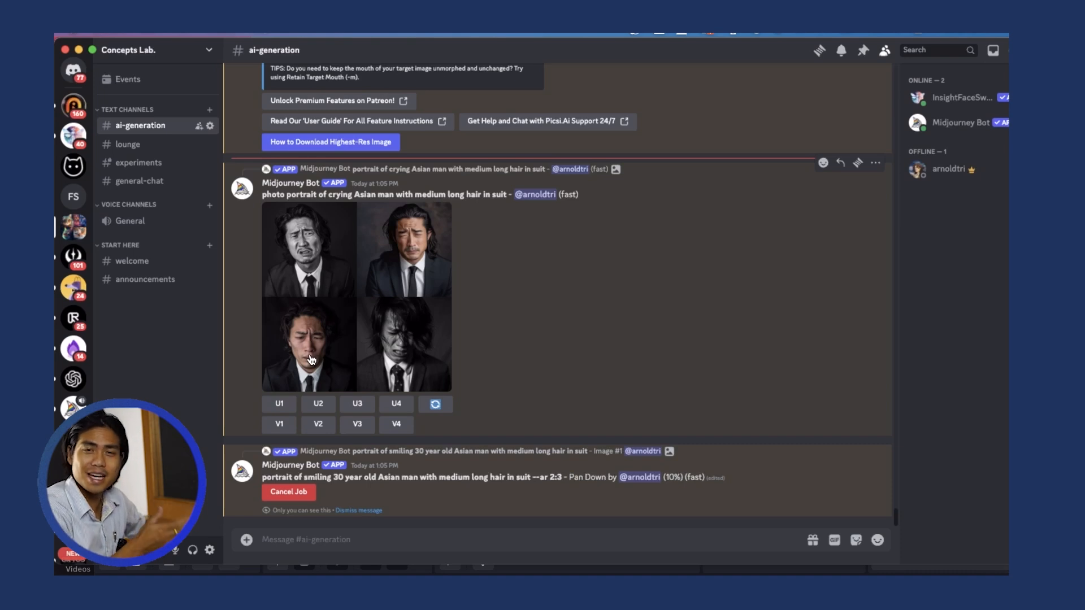
# Upscale the second image of the crying photo portrait grid and extend it downward with Pan Down
pyautogui.click(315, 405)
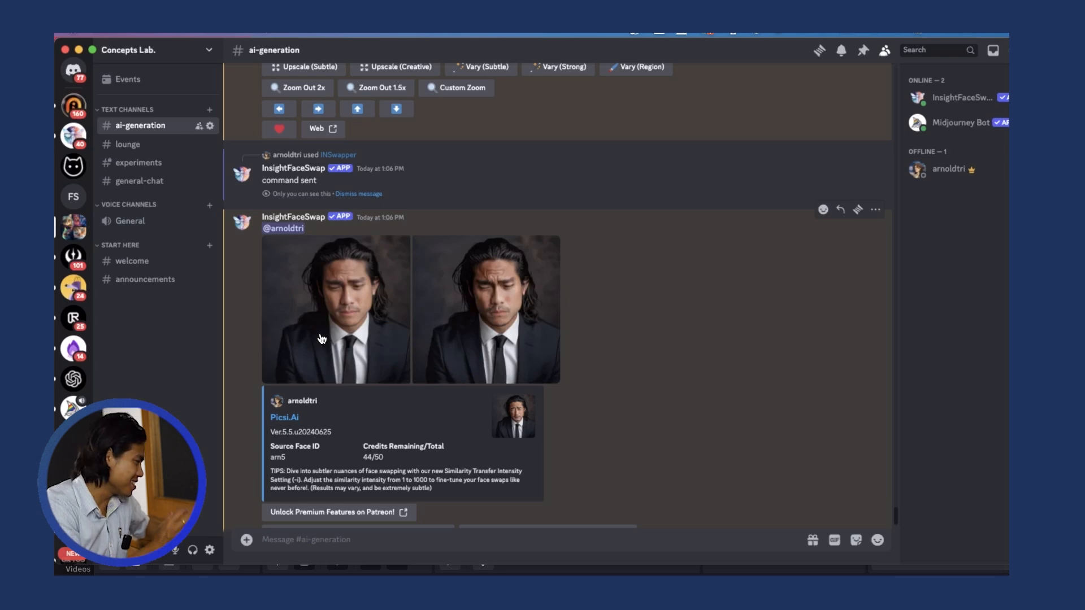
pyautogui.scroll(6, 322, 338)
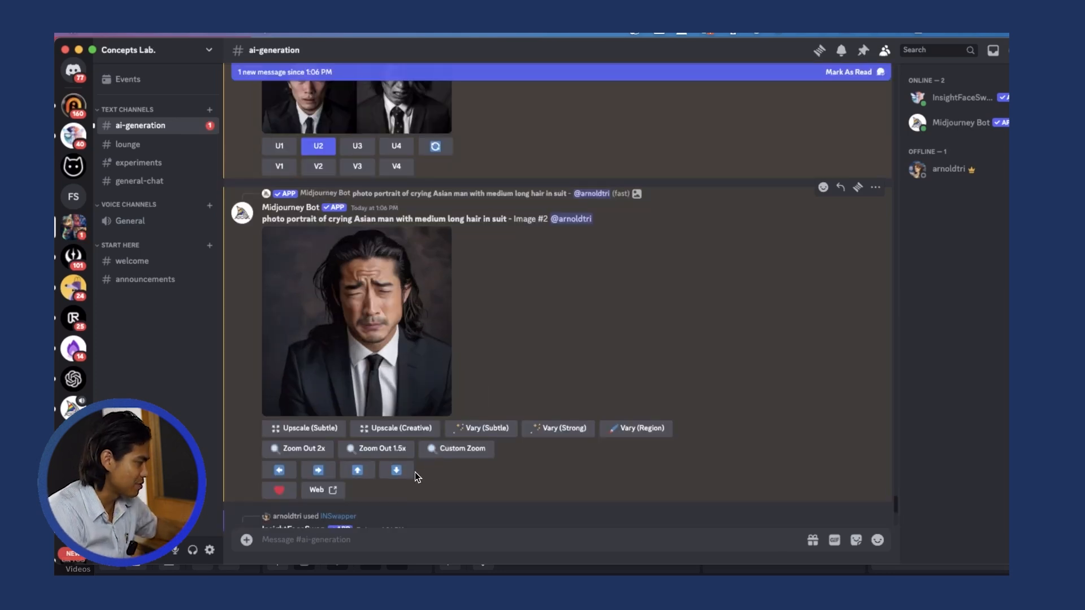
pyautogui.click(396, 470)
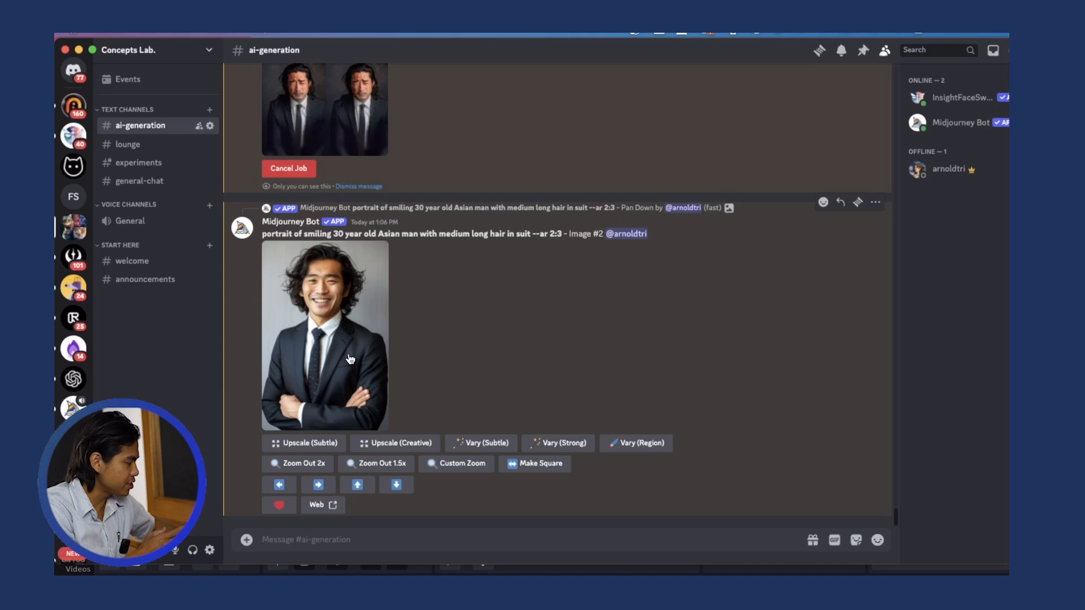
# Run the INSwapper face swap on the extended smiling portrait with crossed arms and view the swapped result at enlarged size
pyautogui.rightClick(350, 357)
pyautogui.moveTo(398, 347)
pyautogui.click(498, 347)
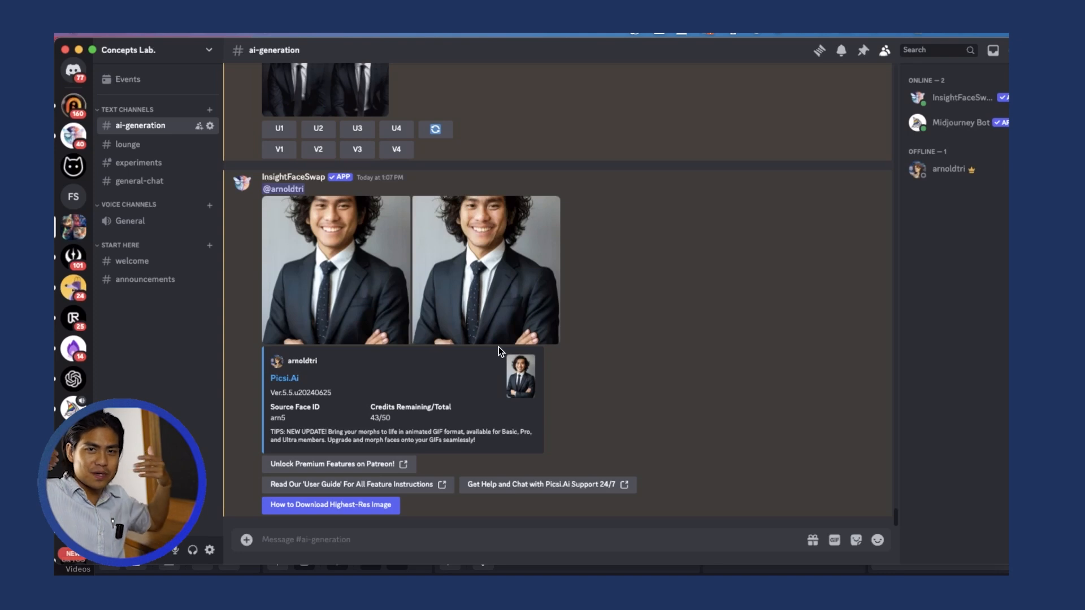
pyautogui.click(501, 308)
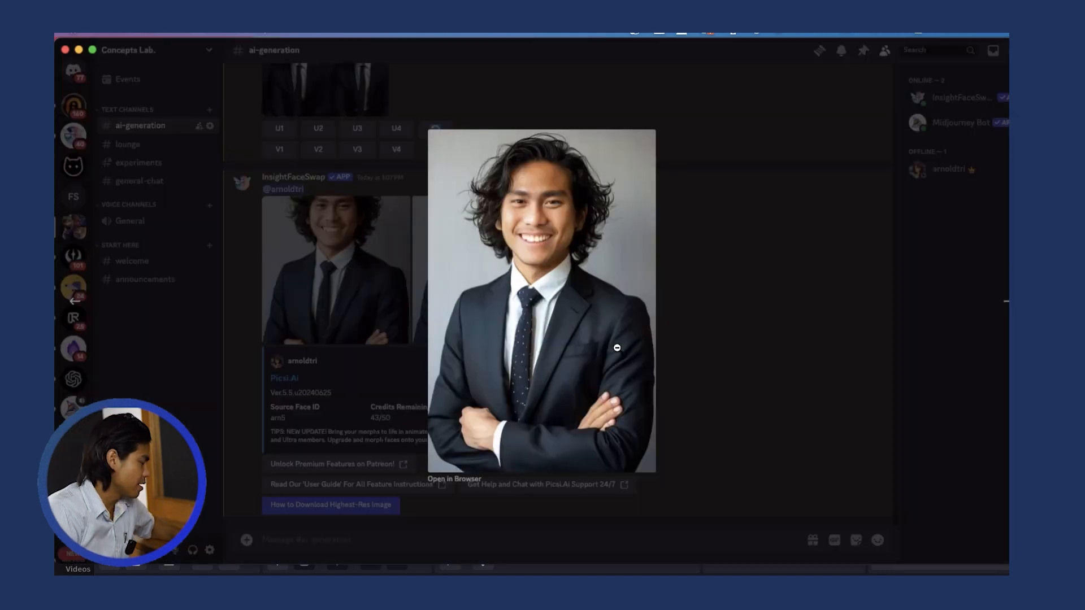
pyautogui.rightClick(615, 345)
pyautogui.click(674, 309)
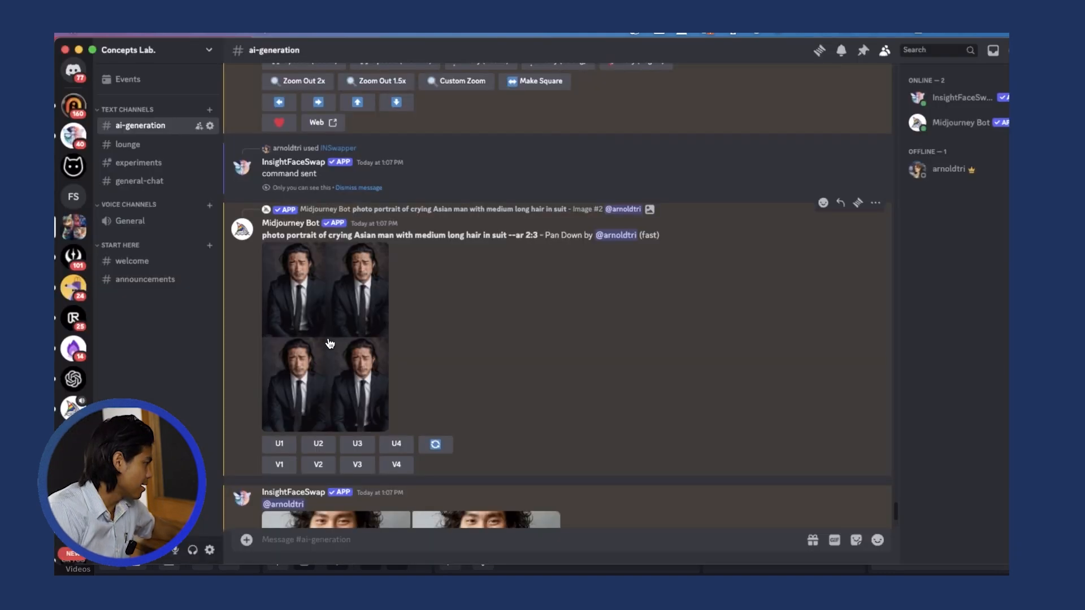
# Upscale the fourth image of the extended crying portrait grid and run the INSwapper face swap on it
pyautogui.click(327, 341)
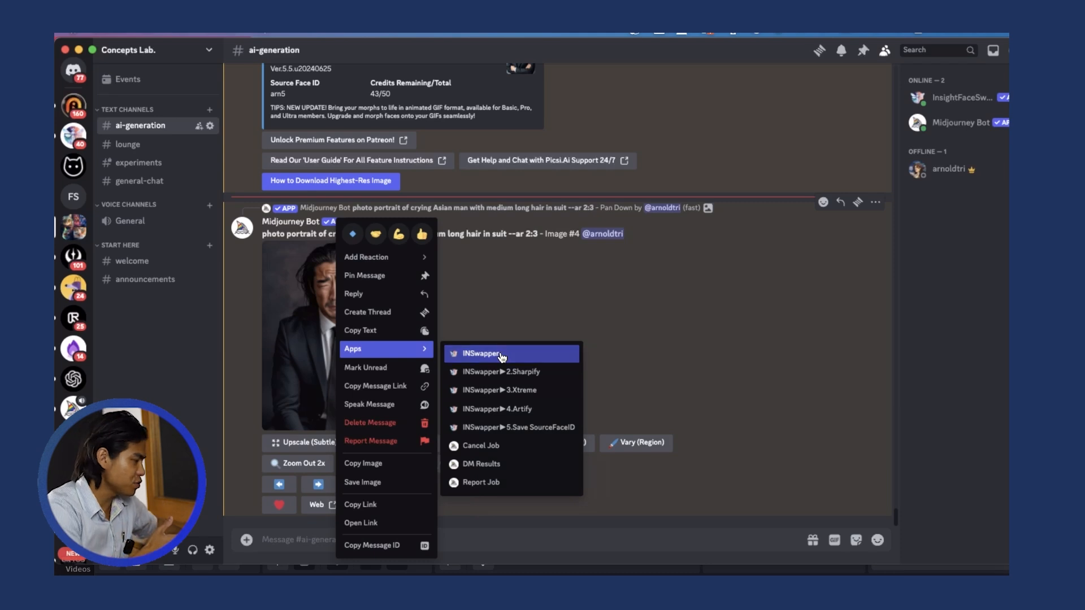
pyautogui.click(500, 353)
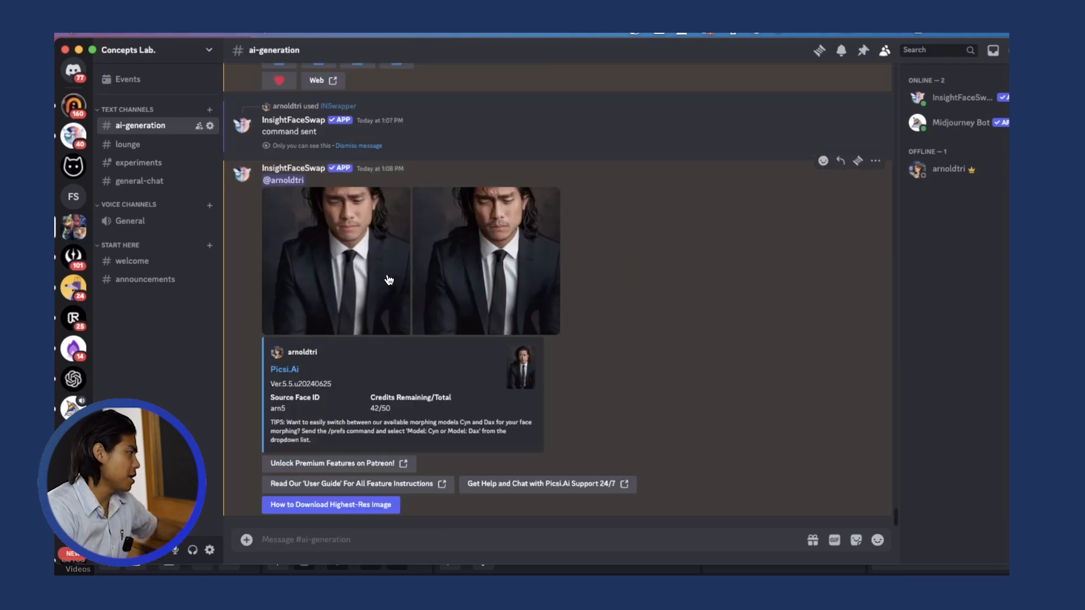
# Save the face-swapped extended crying portrait as a jpg in the Downloads folder
pyautogui.click(387, 274)
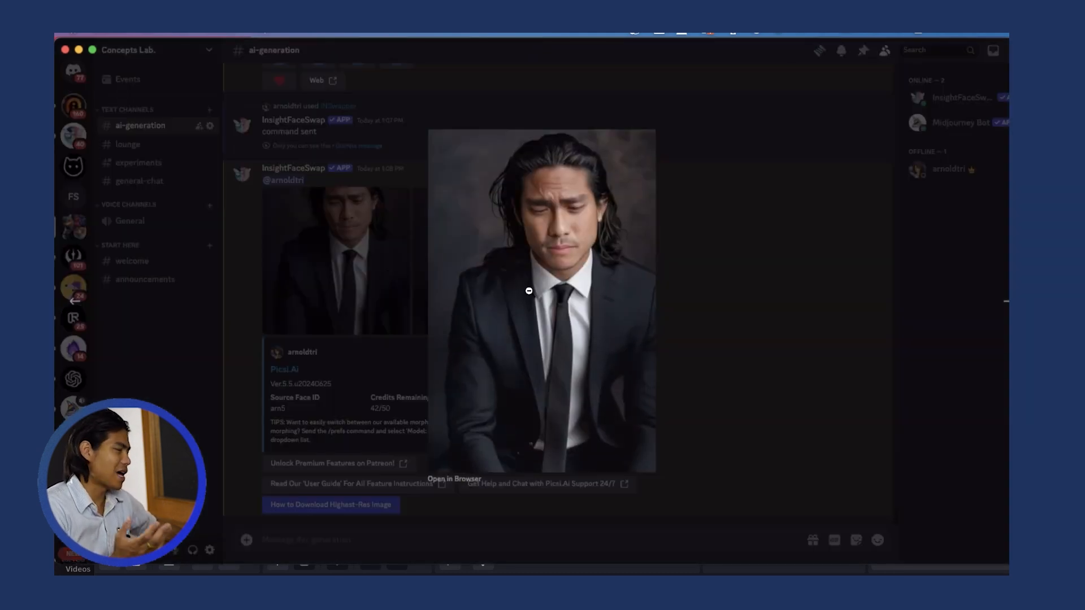
pyautogui.rightClick(530, 293)
pyautogui.click(556, 322)
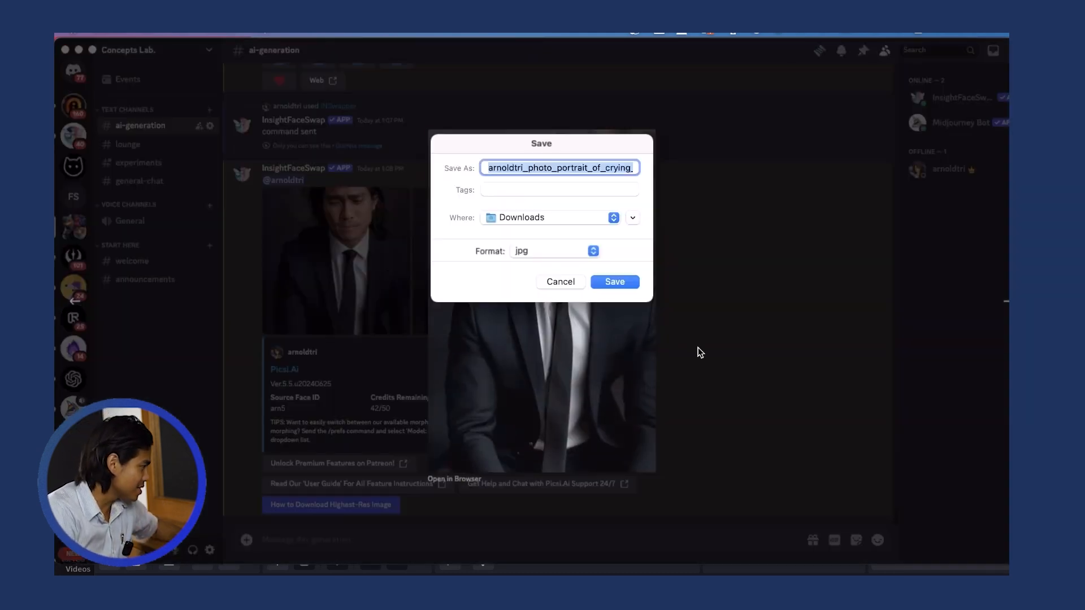
pyautogui.click(614, 282)
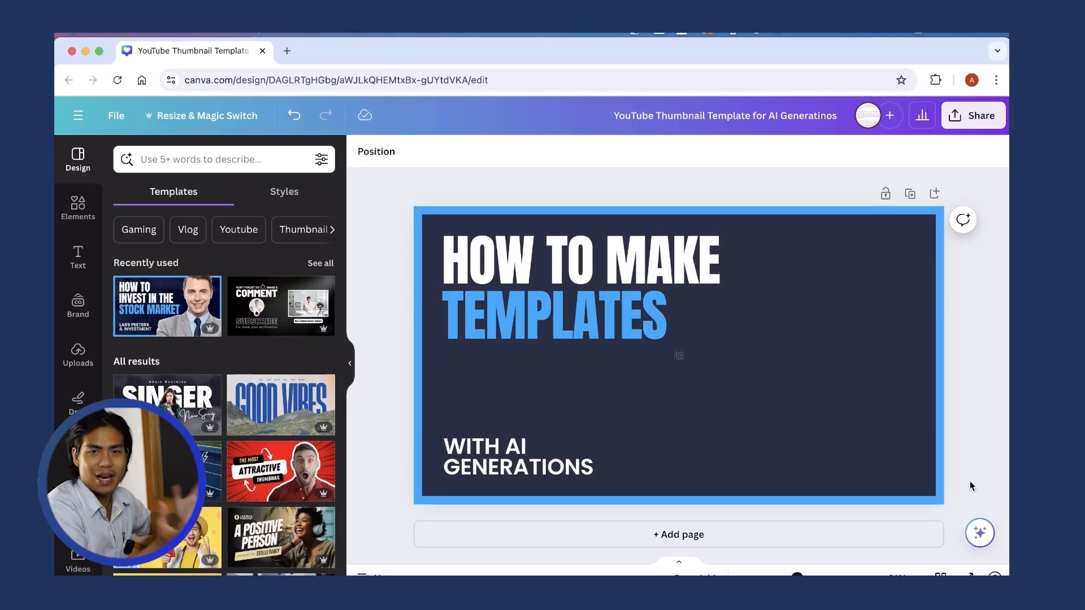
# Switch to the Canva YouTube thumbnail, add the crying portrait beside the headline, and enlarge it to nearly the frame's inner height
pyautogui.moveTo(970, 480); pyautogui.dragTo(794, 383)
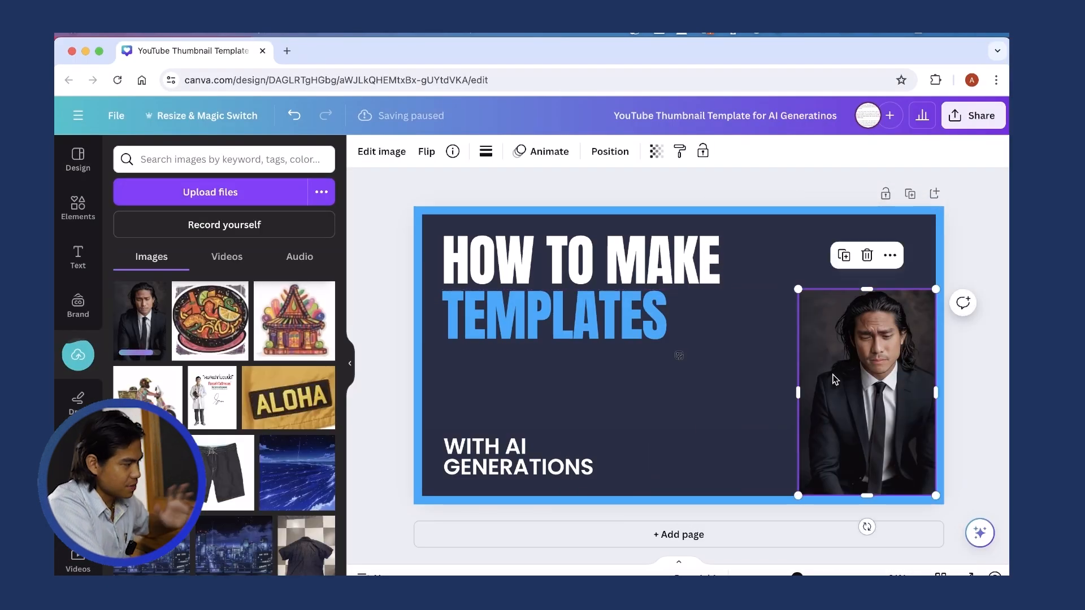
pyautogui.moveTo(798, 288); pyautogui.dragTo(758, 229)
pyautogui.click(988, 423)
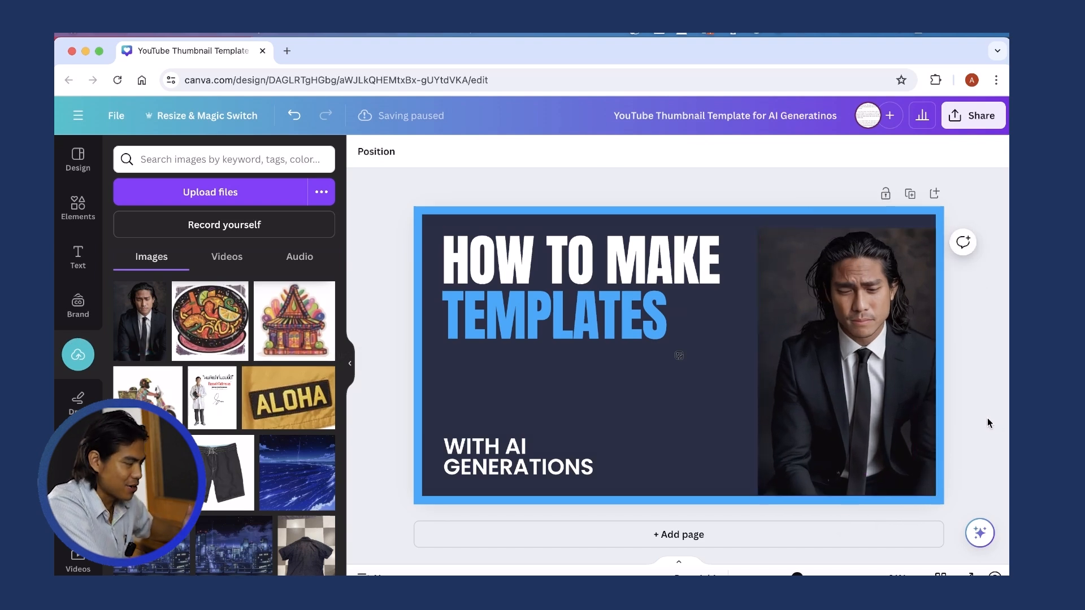
# Remove the crying portrait's background with BG Remover, then enlarge the cutout and shift it slightly toward the headline
pyautogui.click(832, 405)
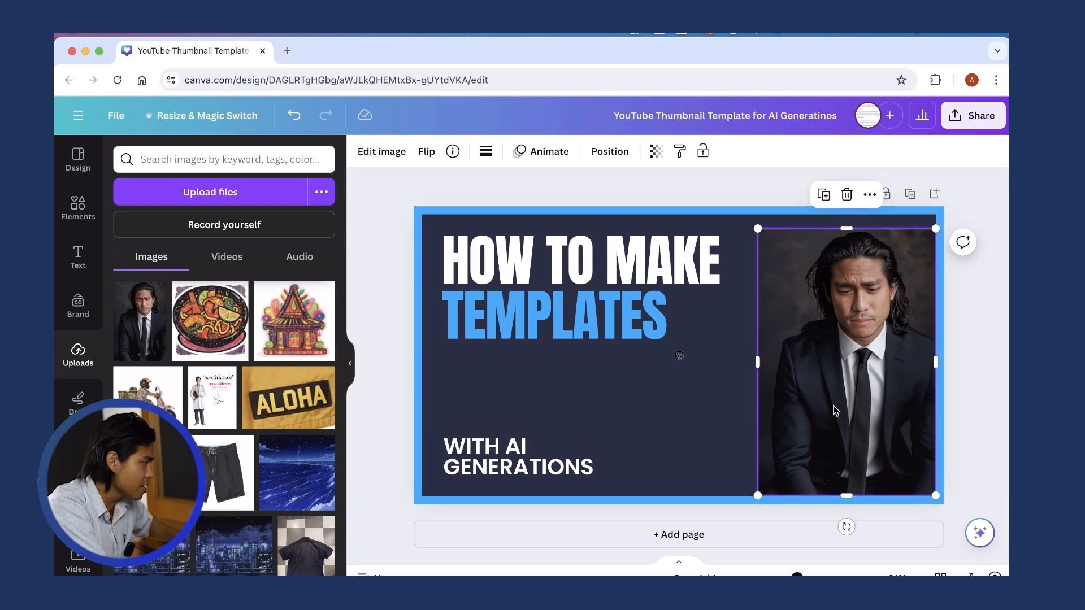
pyautogui.click(383, 153)
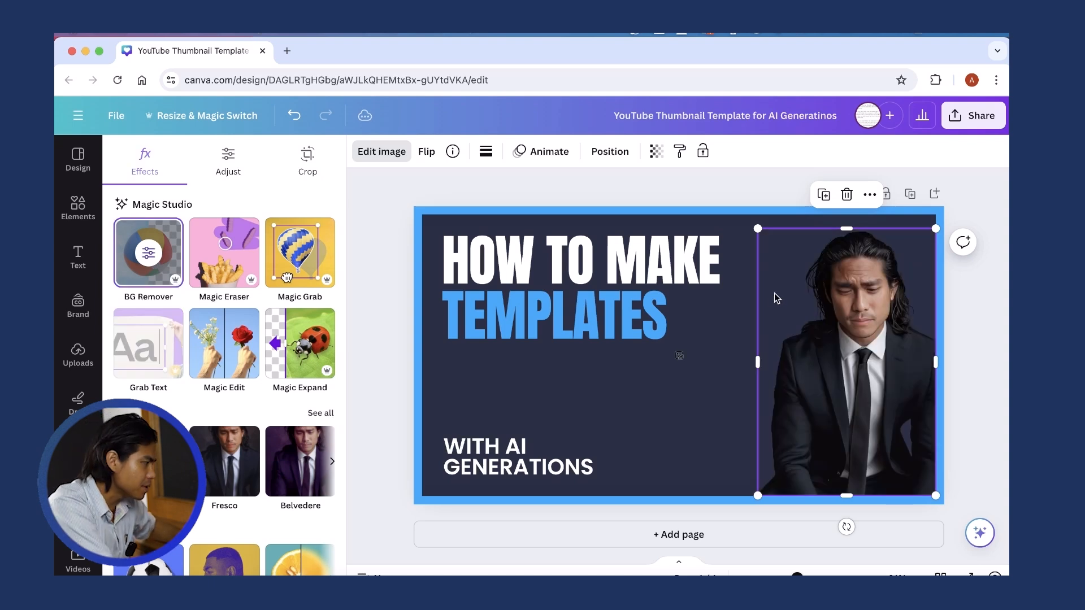
pyautogui.moveTo(757, 232); pyautogui.dragTo(729, 185)
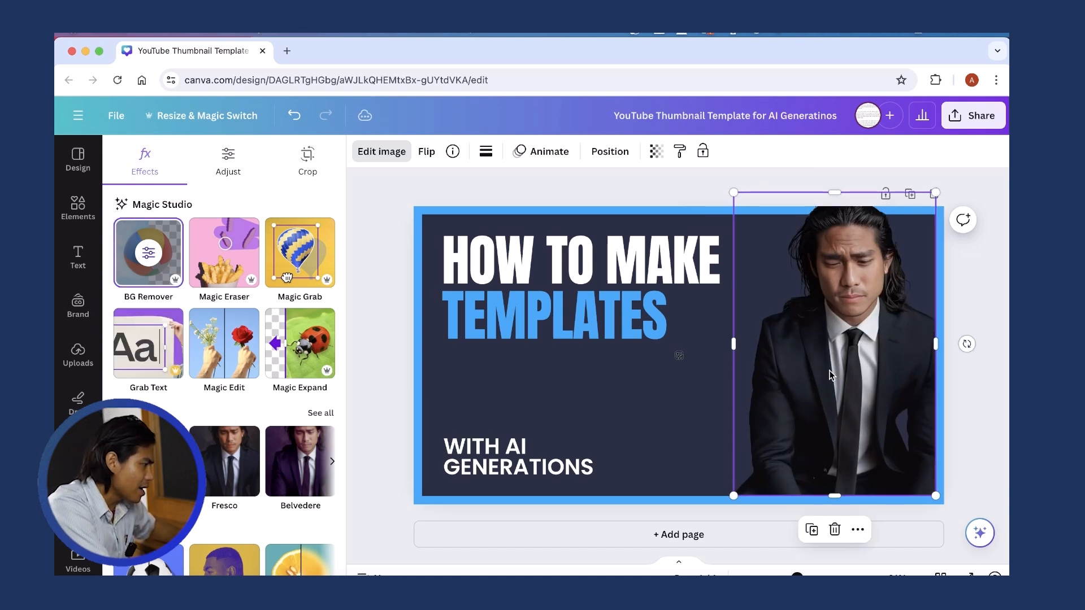
pyautogui.moveTo(867, 362); pyautogui.dragTo(854, 370)
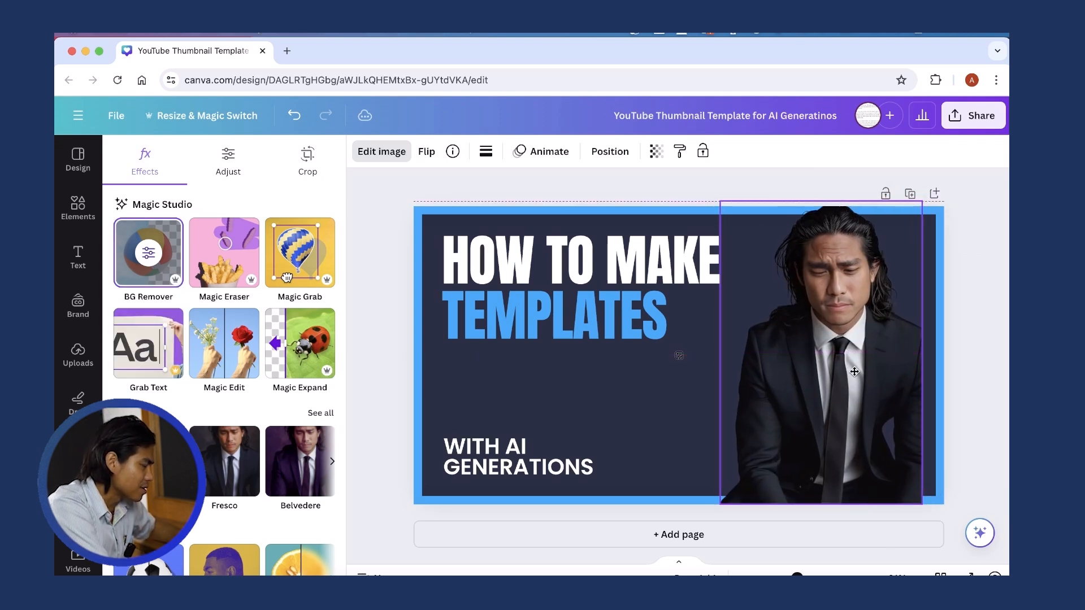